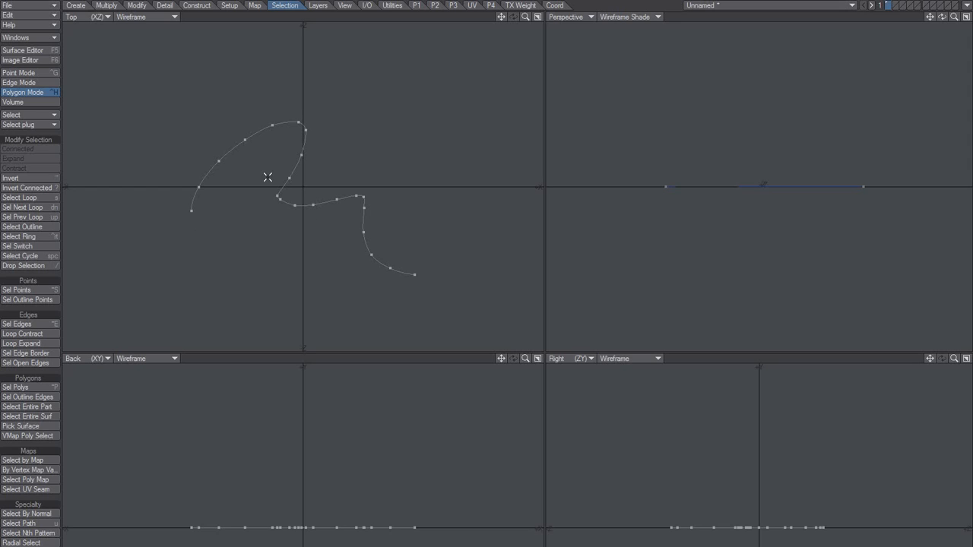
# - Delete alternate points along the spline curve to thin it out, keeping both end points
pyautogui.hotkey('ctrl', 'g')
pyautogui.click(199, 186)
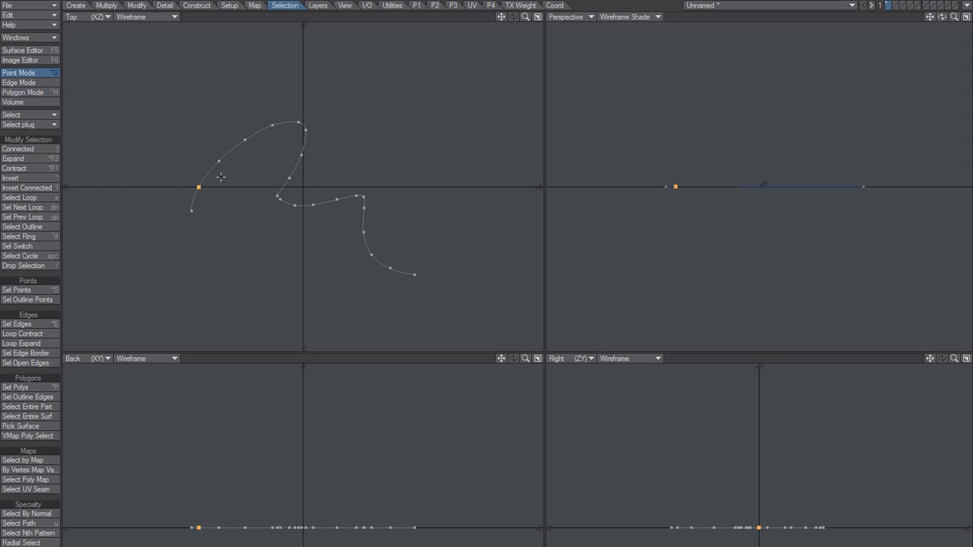
pyautogui.click(245, 140)
pyautogui.click(280, 199)
pyautogui.click(313, 206)
pyautogui.click(357, 197)
pyautogui.click(364, 209)
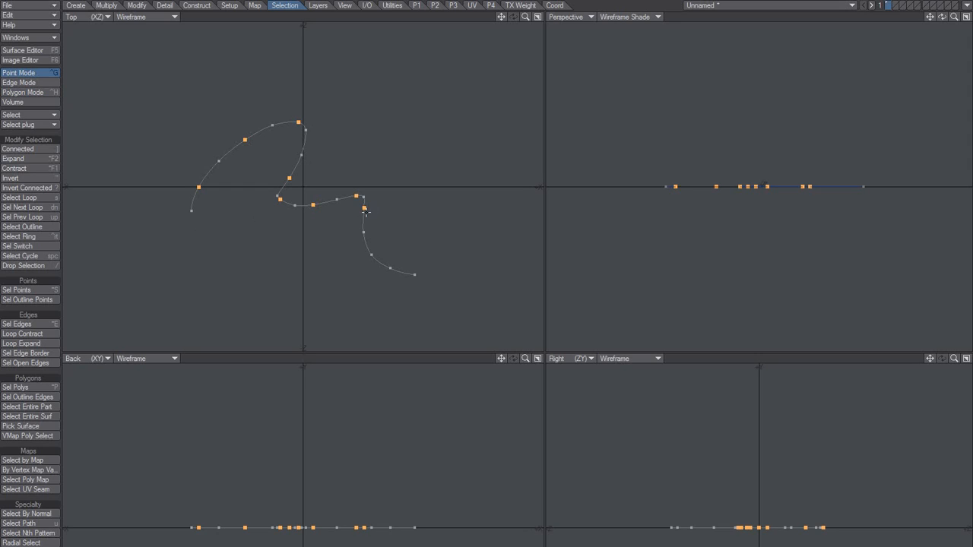
pyautogui.click(390, 268)
pyautogui.press('Delete')
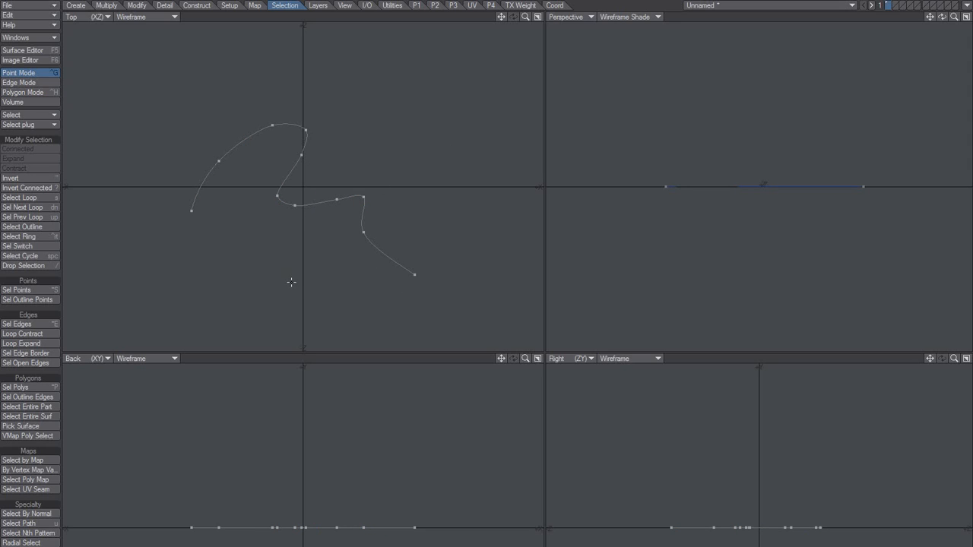
# - Switch the thinned curve to straight polyline segments and back to a smooth curve
pyautogui.press('Tab')
pyautogui.press('Tab')
pyautogui.hotkey('ctrl', 'h')
pyautogui.press('Tab')
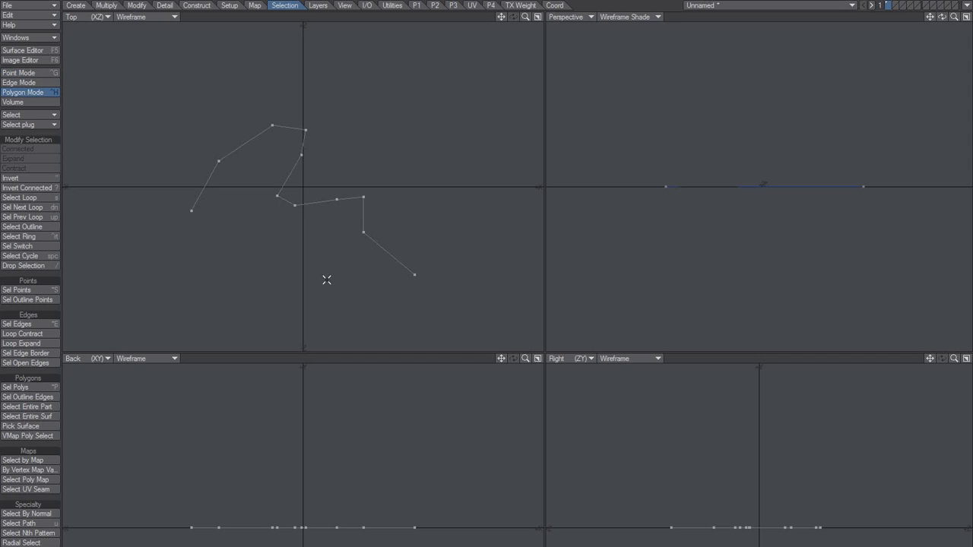
pyautogui.press('Tab')
pyautogui.press('Tab')
pyautogui.press('Tab')
# - Delete one point at the curve's peak and one at its lower bend, and move two nearby points to reshape those corners
pyautogui.press('space')
pyautogui.press('space')
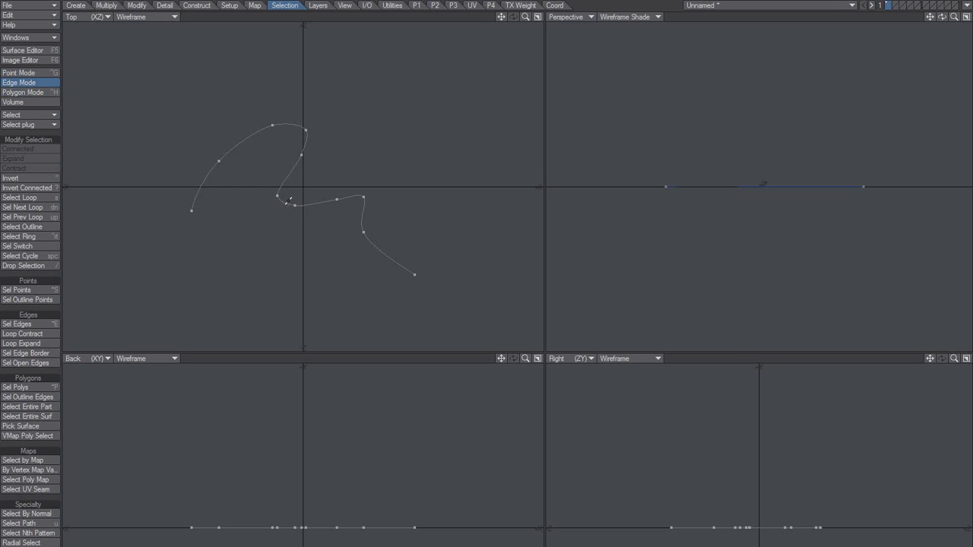
pyautogui.press('space')
pyautogui.press('space')
pyautogui.click(306, 130)
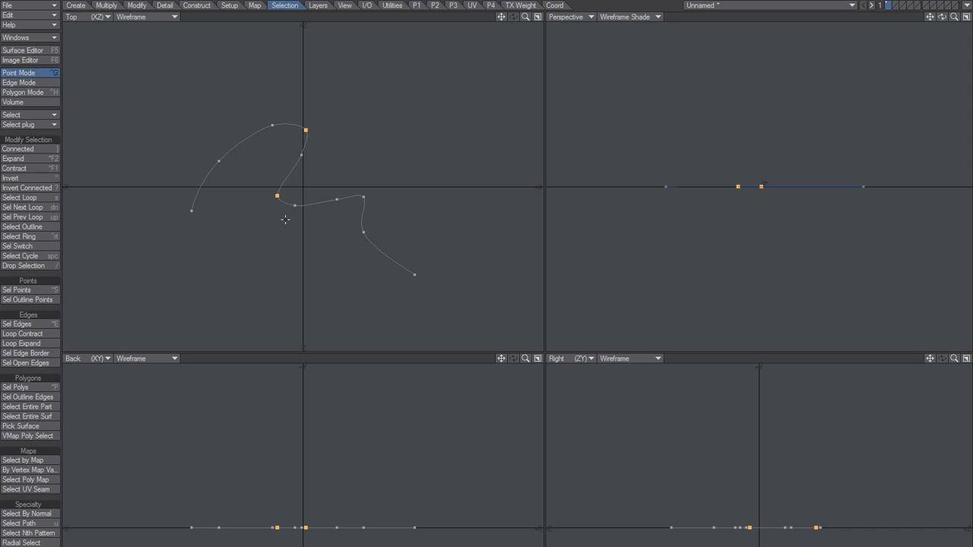
pyautogui.press('Delete')
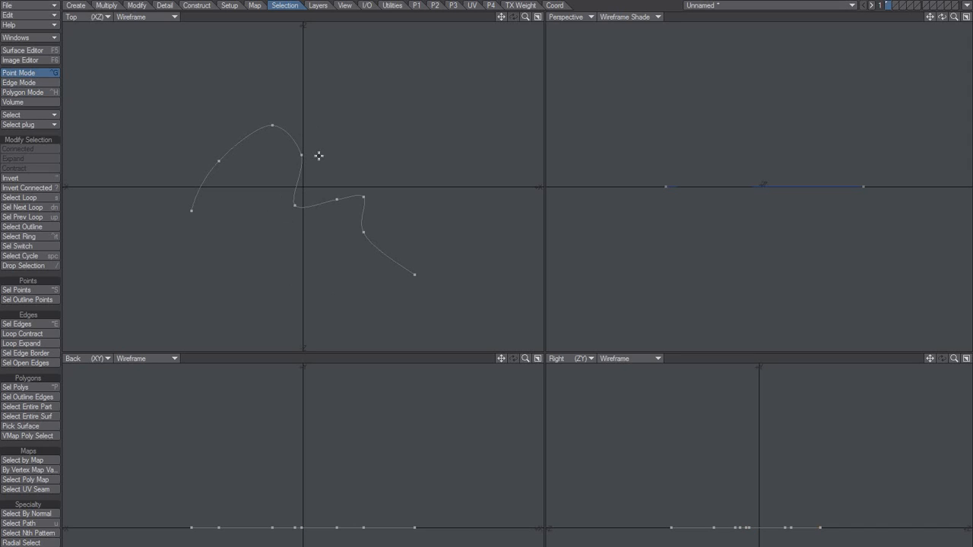
pyautogui.moveTo(302, 156); pyautogui.dragTo(314, 128)
pyautogui.moveTo(336, 201); pyautogui.dragTo(307, 206)
# - Try to insert three extra points along the curve's first arch with Add Points
pyautogui.press('space')
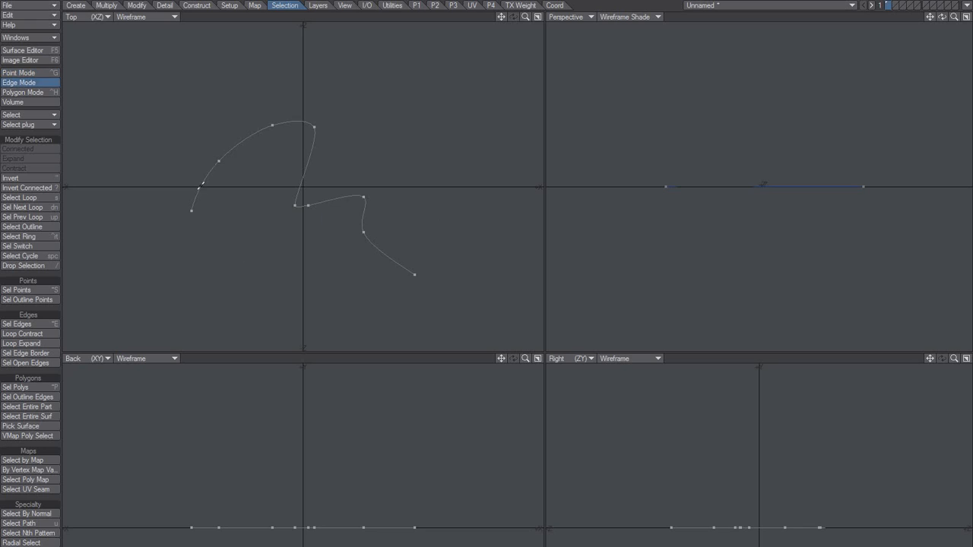
pyautogui.press('space')
pyautogui.click(203, 183)
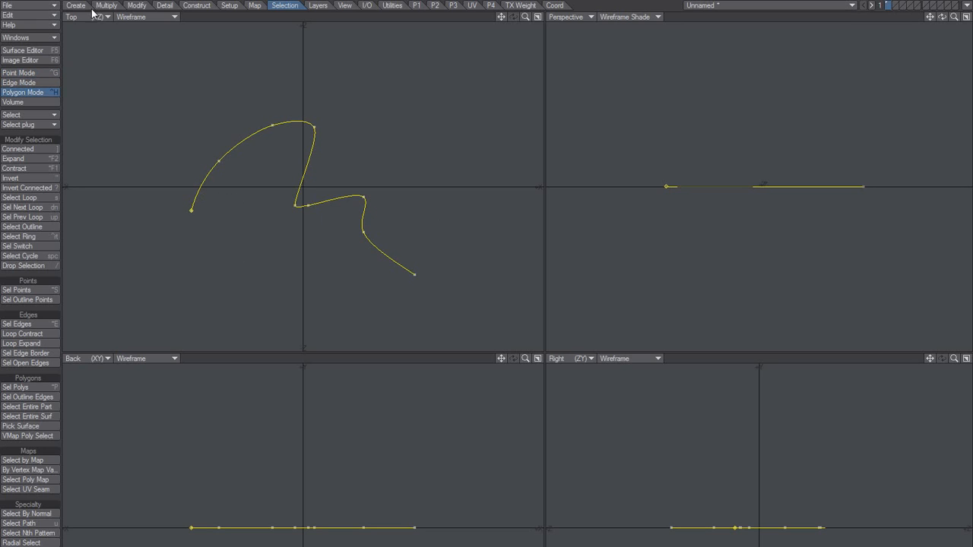
pyautogui.click(106, 6)
pyautogui.click(38, 399)
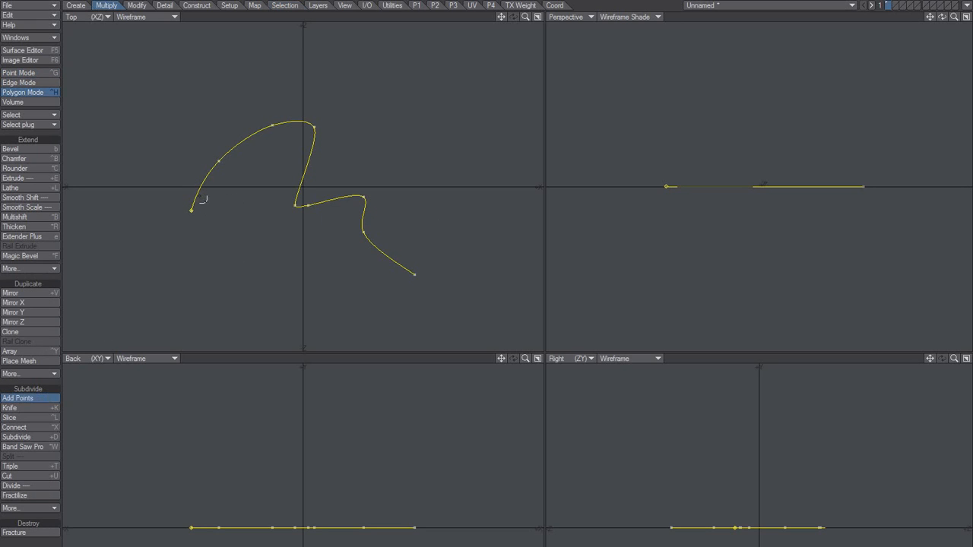
pyautogui.click(203, 184)
pyautogui.click(249, 139)
pyautogui.click(292, 122)
pyautogui.press('u')
pyautogui.press('u')
pyautogui.press('u')
pyautogui.press('space')
pyautogui.click(298, 185)
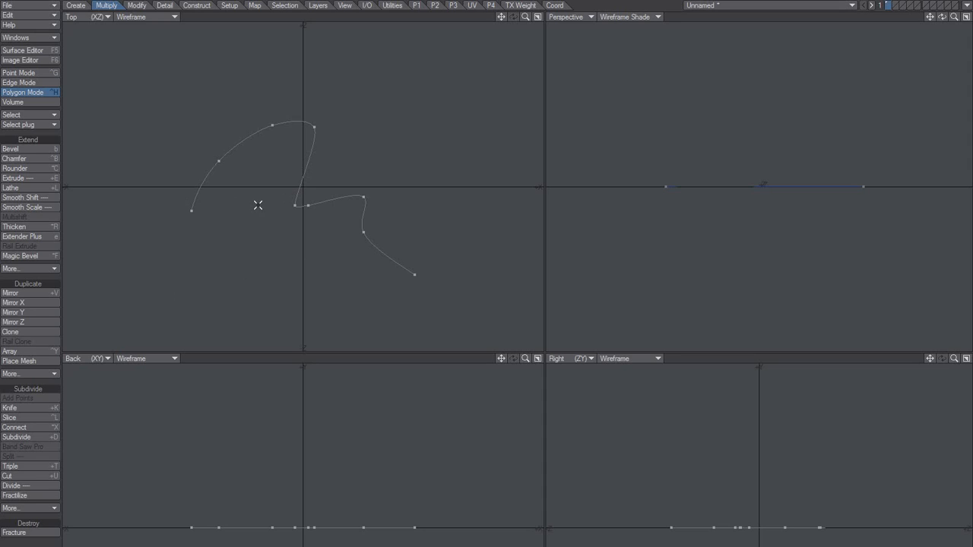
# - Convert the curve to a straight-segment polyline and extend both of its ends outward by one segment each
pyautogui.hotkey('ctrl', 'z')
pyautogui.hotkey('ctrl', 'g')
pyautogui.click(193, 210)
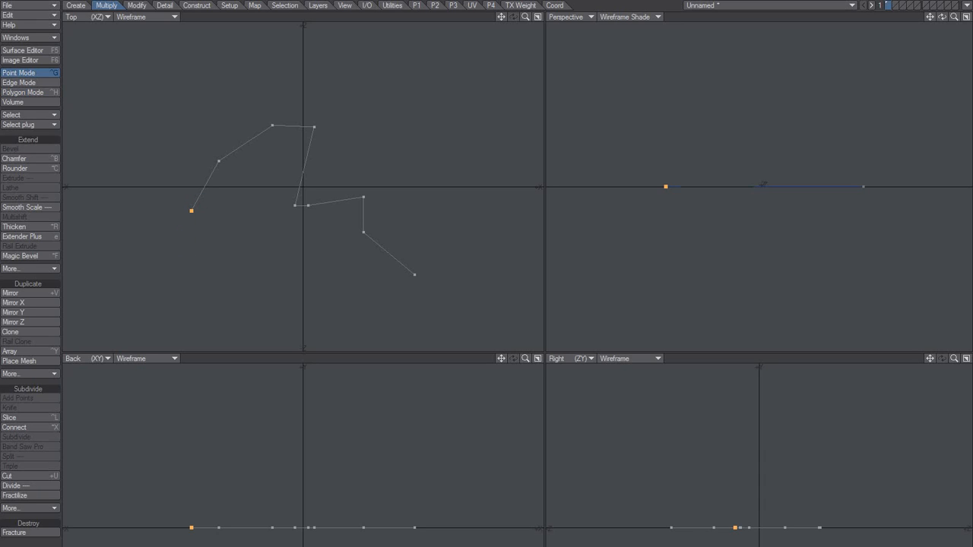
pyautogui.moveTo(206, 220); pyautogui.dragTo(186, 269)
pyautogui.press('/')
pyautogui.moveTo(427, 264); pyautogui.dragTo(422, 288, button='right')
pyautogui.moveTo(417, 286); pyautogui.dragTo(463, 315)
pyautogui.press('/')
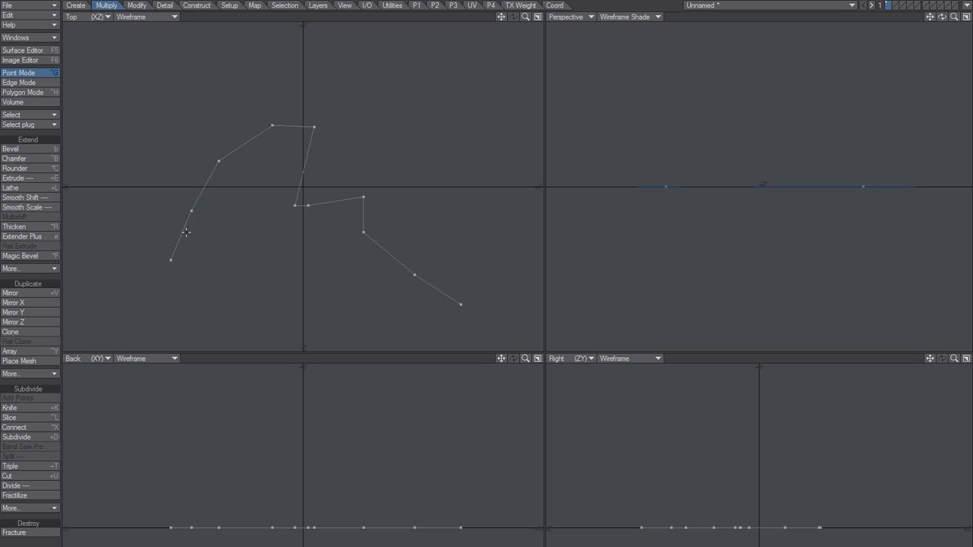
# - Select the extended line in polygon mode to inspect its segments, and drop the selection
pyautogui.press('space')
pyautogui.press('space')
pyautogui.click(177, 252)
pyautogui.press('space')
pyautogui.press('space')
pyautogui.press('space')
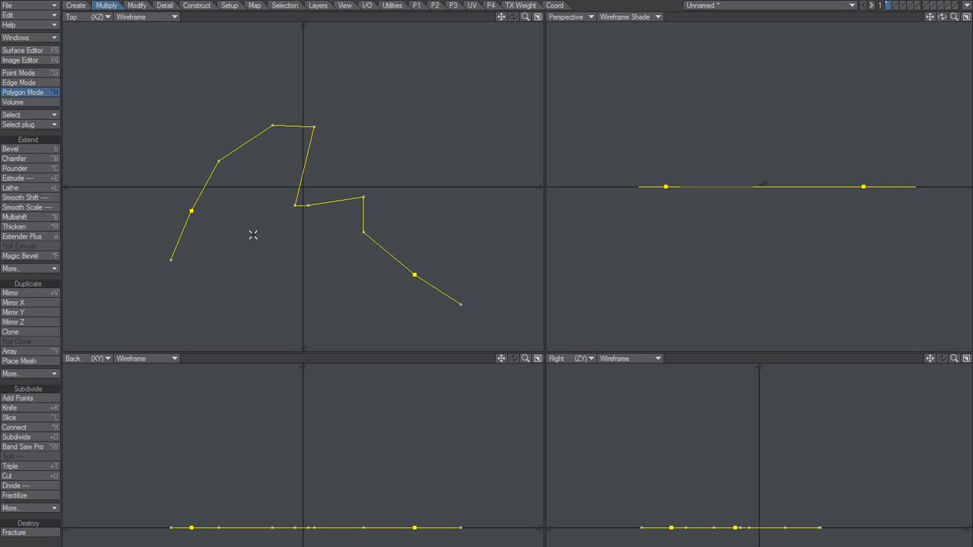
pyautogui.press('/')
pyautogui.press('space')
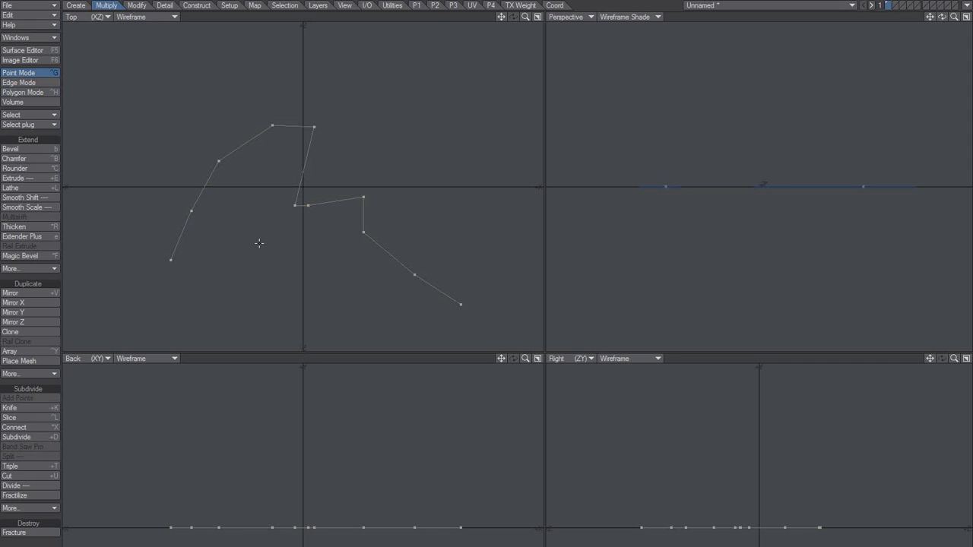
# - Extend all points of the line upward in the Top view into a polygon strip, and subdivide it with the Metaform method
pyautogui.hotkey('shift', "'")
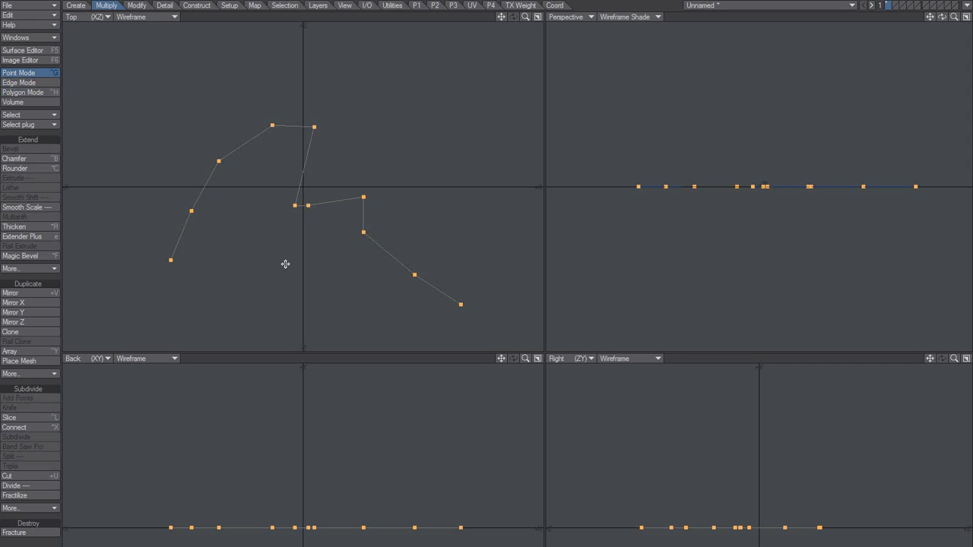
pyautogui.moveTo(285, 265); pyautogui.dragTo(301, 178)
pyautogui.press('/')
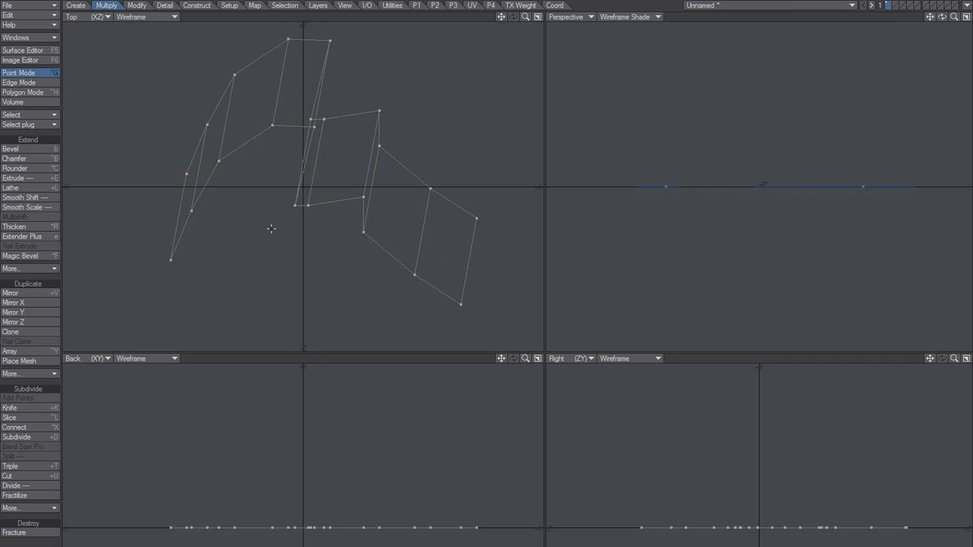
pyautogui.hotkey('shift', 'd')
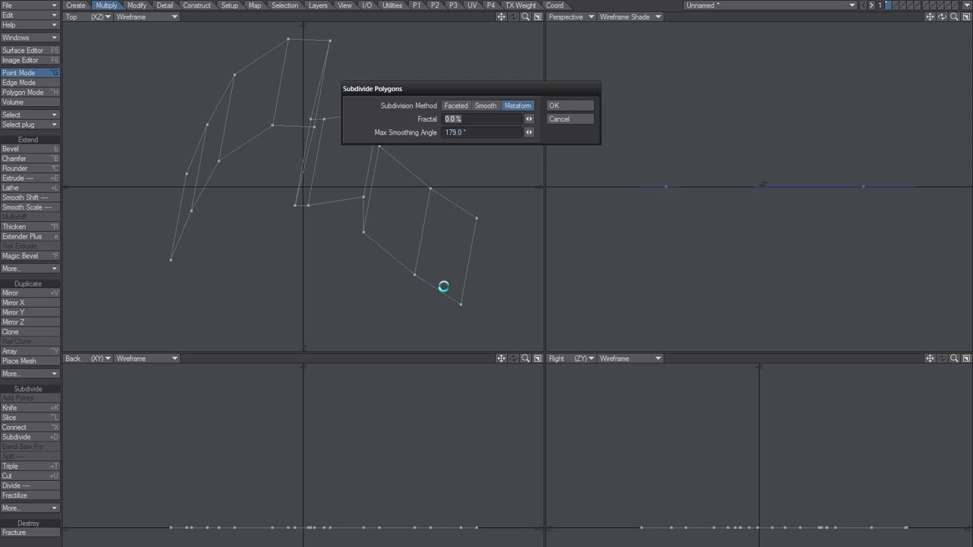
pyautogui.click(555, 105)
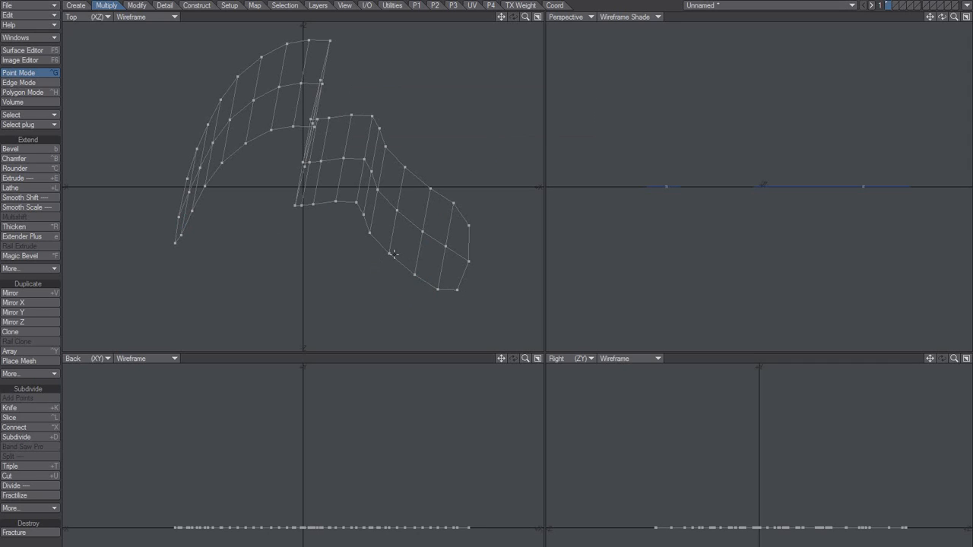
# - Delete all points except the path along the strip's lower edge between the original end points, and turn the remaining line into a curve
pyautogui.press('space')
pyautogui.press('space')
pyautogui.press('space')
pyautogui.press('space')
pyautogui.press('space')
pyautogui.press('space')
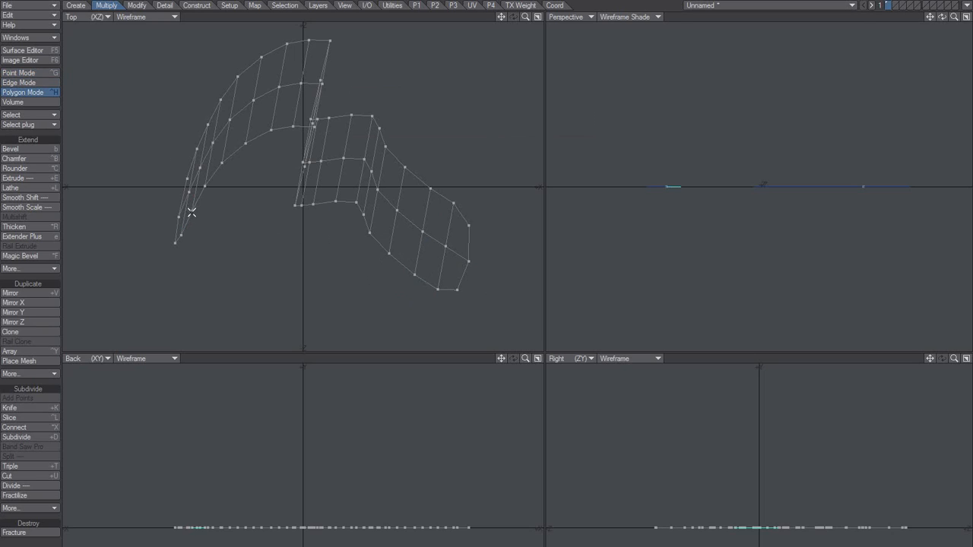
pyautogui.click(194, 215)
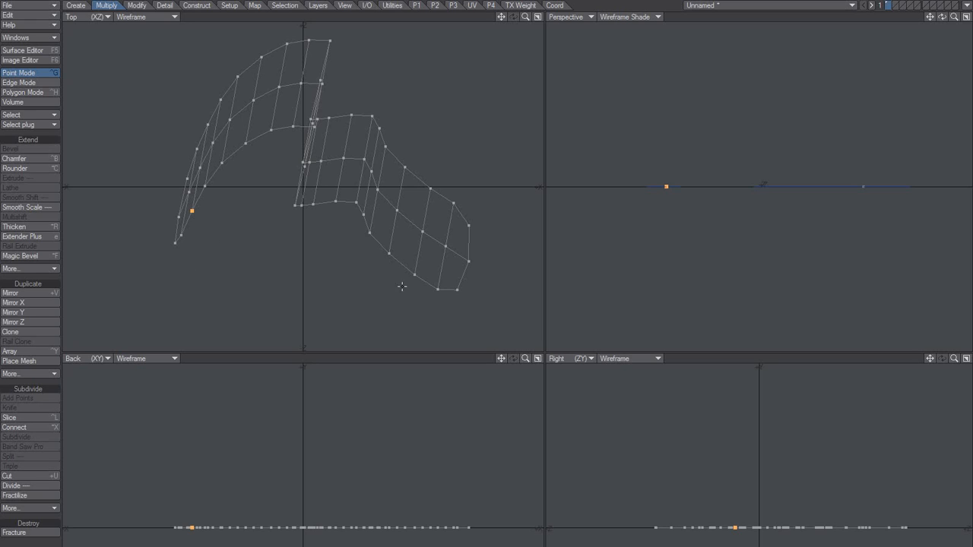
pyautogui.click(285, 7)
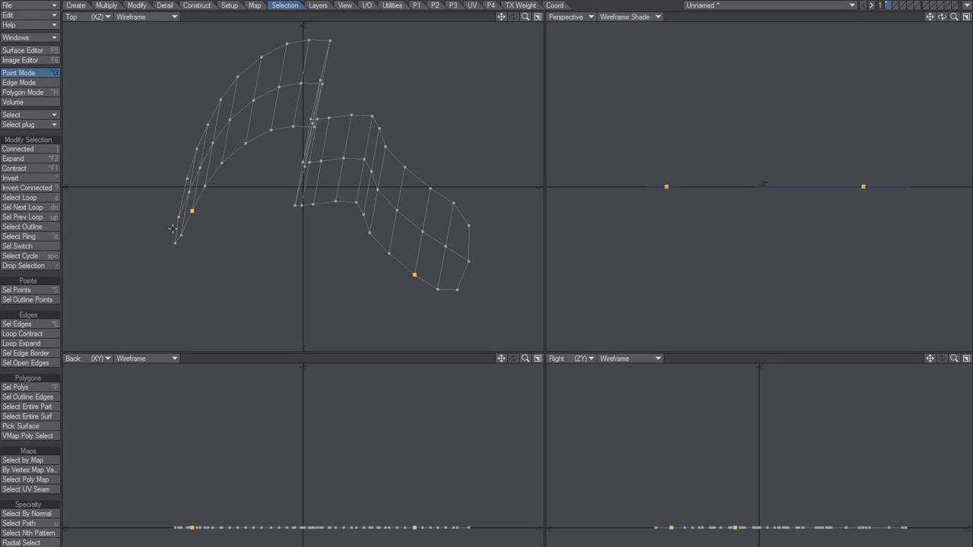
pyautogui.click(38, 523)
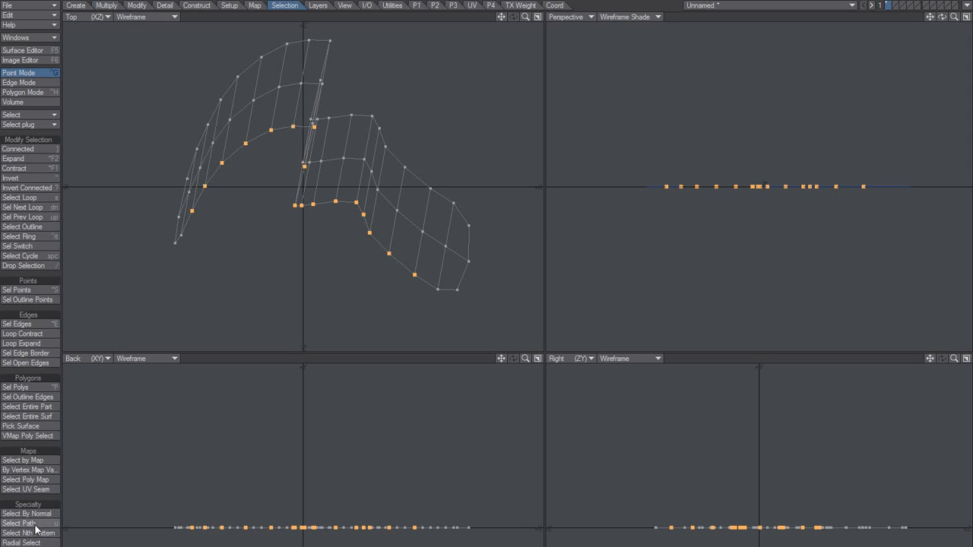
pyautogui.press('\\')
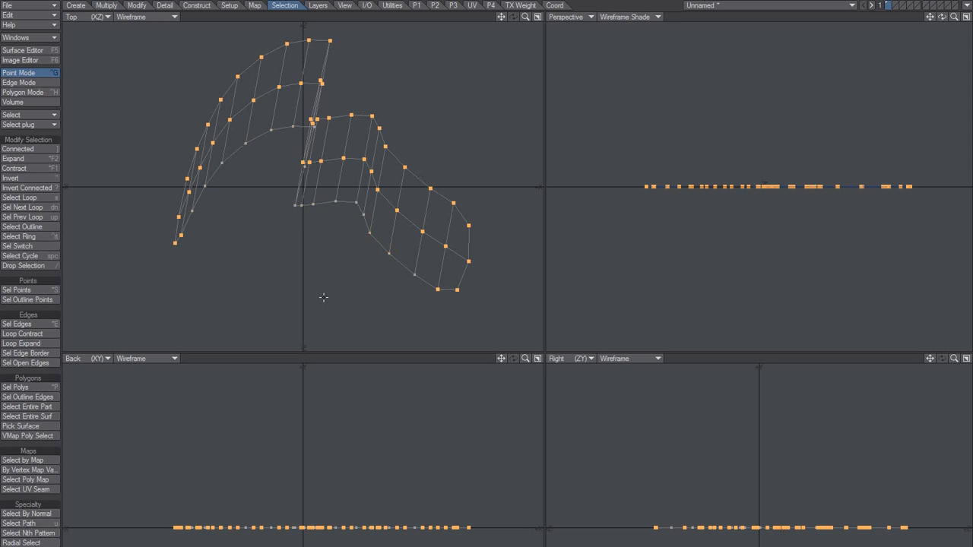
pyautogui.press('Delete')
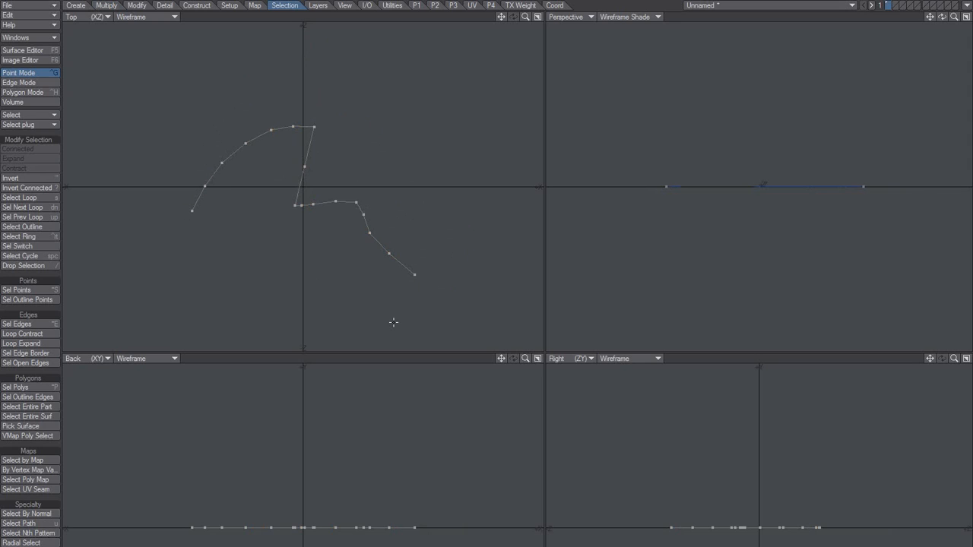
pyautogui.hotkey('ctrl', 'h')
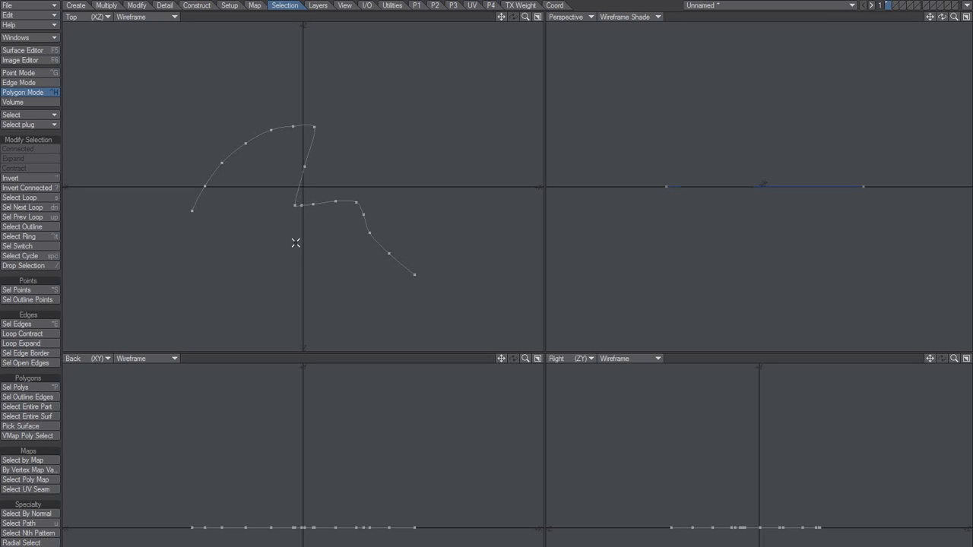
# - Undo the extension and subdivision edits back to the original smooth curve, and clear the point selection
pyautogui.hotkey('ctrl', 'z')
pyautogui.hotkey('ctrl', 'z')
pyautogui.hotkey('ctrl', 'z')
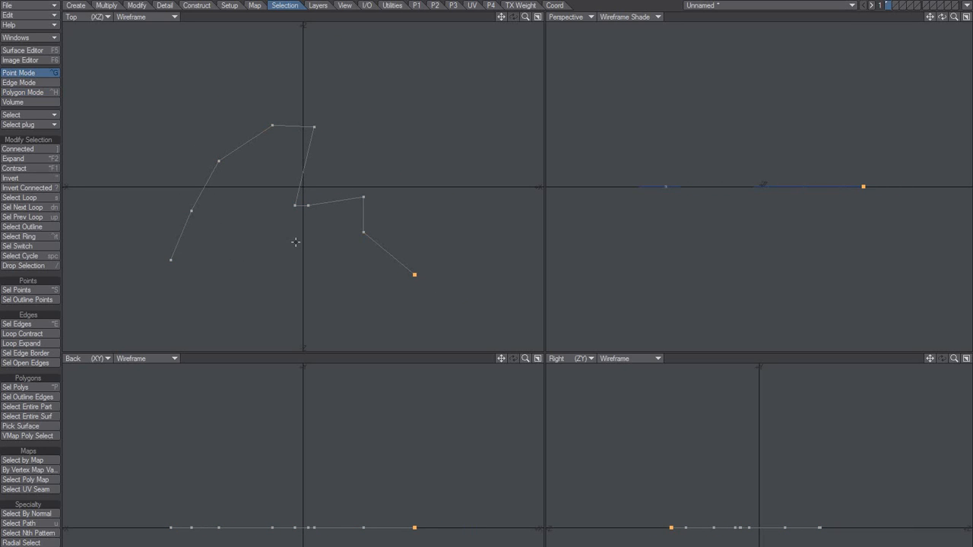
pyautogui.hotkey('ctrl', 'z')
pyautogui.hotkey('ctrl', 'z')
pyautogui.press('/')
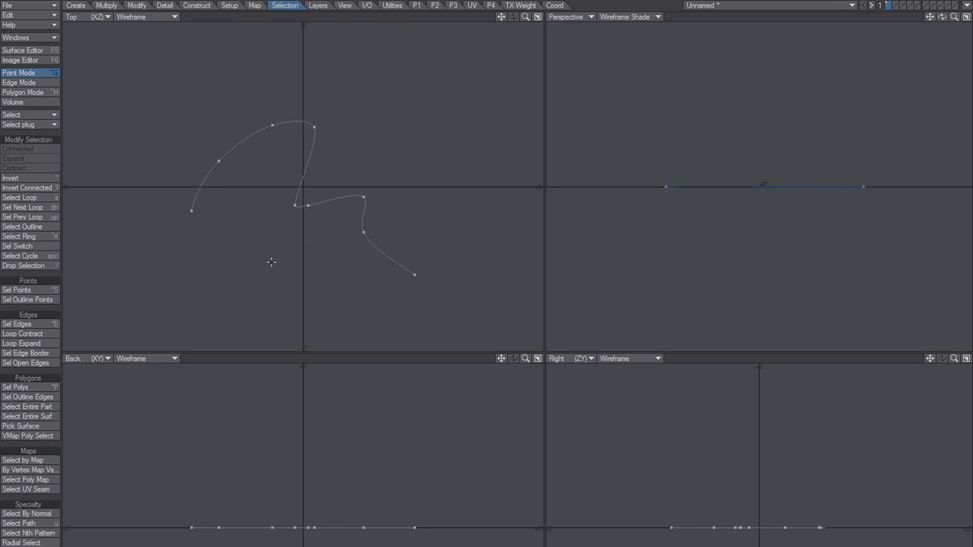
pyautogui.hotkey('shift', 'm')
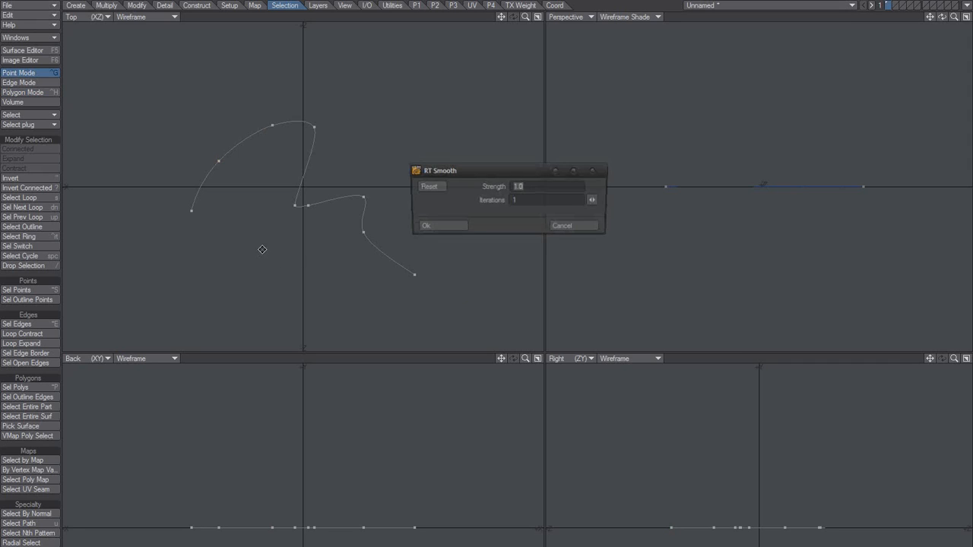
pyautogui.moveTo(596, 200); pyautogui.dragTo(679, 217)
pyautogui.click(587, 227)
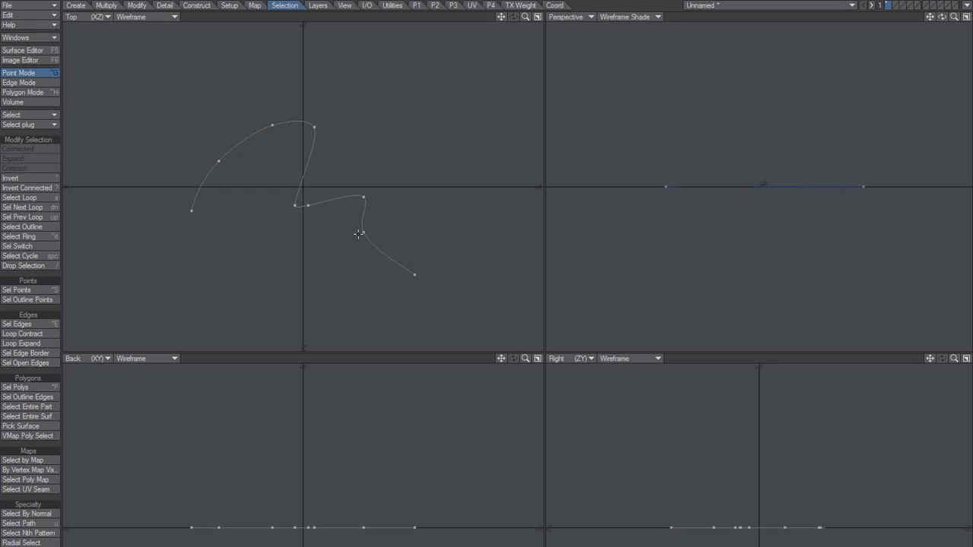
# - Smooth only the two points at the lower bend of the straight-segment line with RT Smooth, and restore the smooth curve
pyautogui.hotkey('ctrl', 'z')
pyautogui.moveTo(331, 214)
pyautogui.mouseDown(button='right')
pyautogui.moveTo(331, 239)
pyautogui.moveTo(263, 232)
pyautogui.moveTo(278, 186)
pyautogui.moveTo(299, 264)
pyautogui.moveTo(322, 171)
pyautogui.moveTo(319, 197)
pyautogui.mouseUp(button='right')
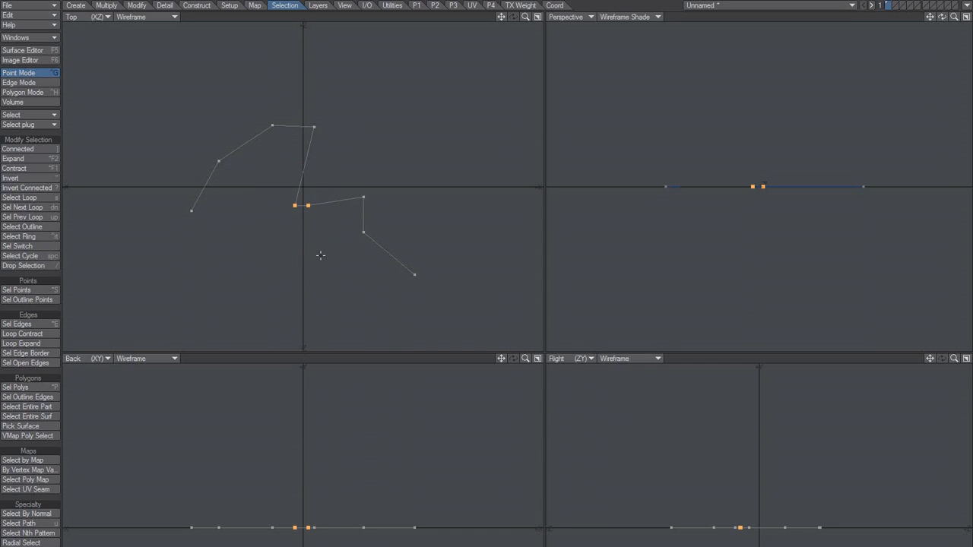
pyautogui.hotkey('shift', 'm')
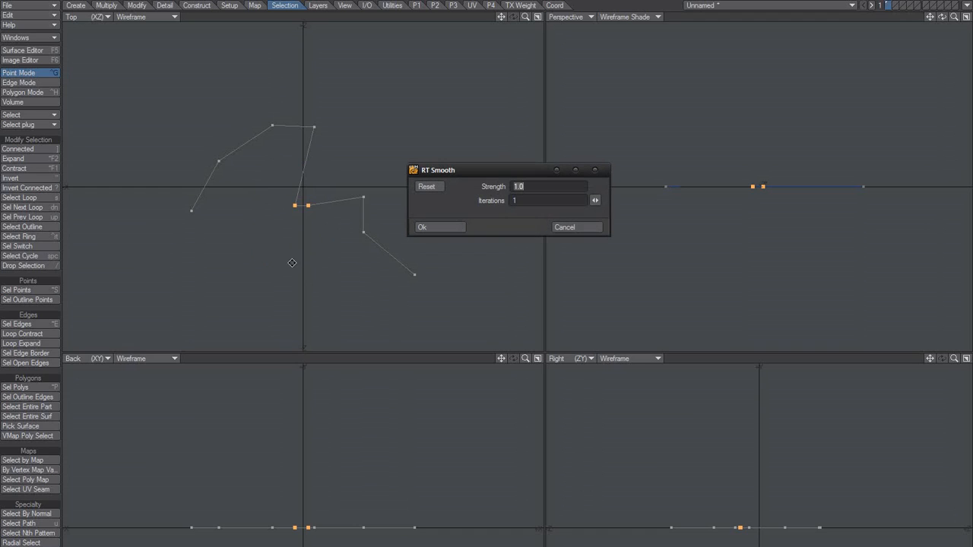
pyautogui.moveTo(595, 200); pyautogui.dragTo(919, 274)
pyautogui.click(437, 228)
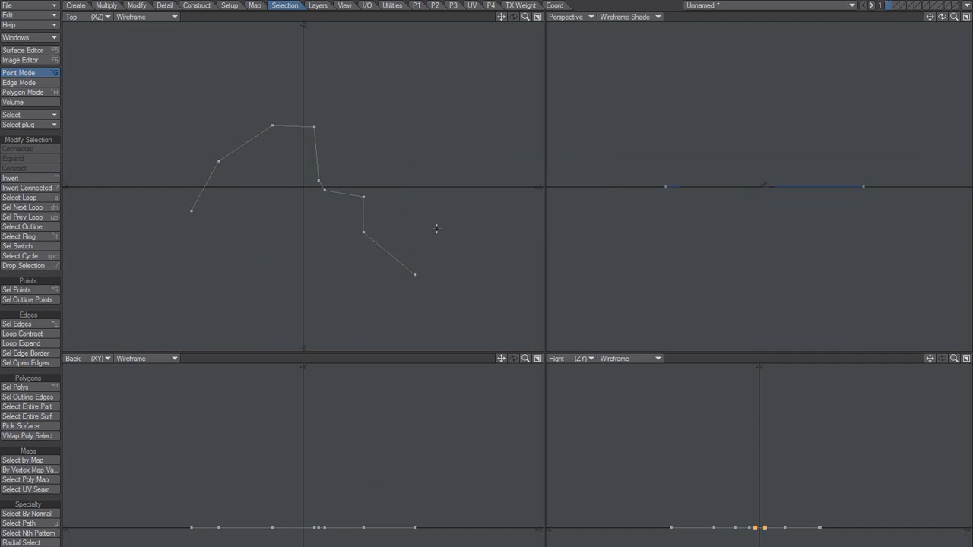
pyautogui.hotkey('ctrl', 'h')
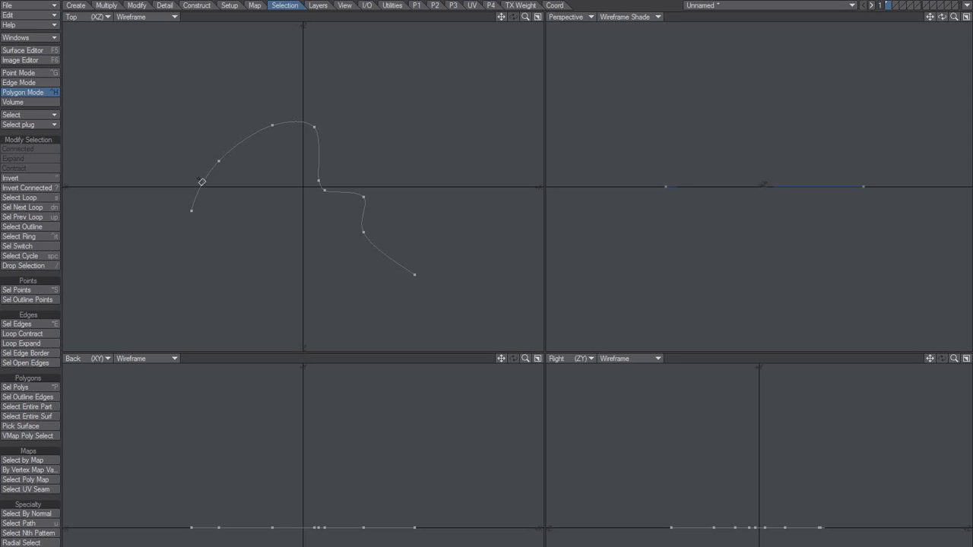
# - Try to slice the smooth curve near its upper-left end with the Knife tool in the Top view
pyautogui.moveTo(179, 168); pyautogui.dragTo(267, 222)
pyautogui.hotkey('ctrl', 'z')
pyautogui.click(209, 186)
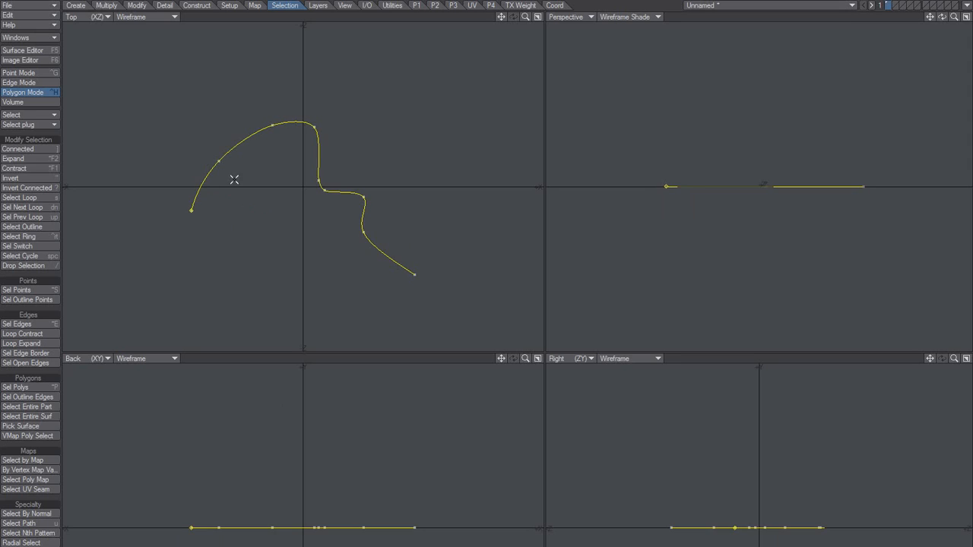
pyautogui.hotkey('shift', 'k')
pyautogui.moveTo(189, 182); pyautogui.dragTo(247, 221)
pyautogui.press('space')
# - Duplicate the curve by moving it straight up in the Back view and pasting a copy at the original height
pyautogui.click(280, 527)
pyautogui.click(283, 528)
pyautogui.moveTo(301, 525); pyautogui.dragTo(302, 436)
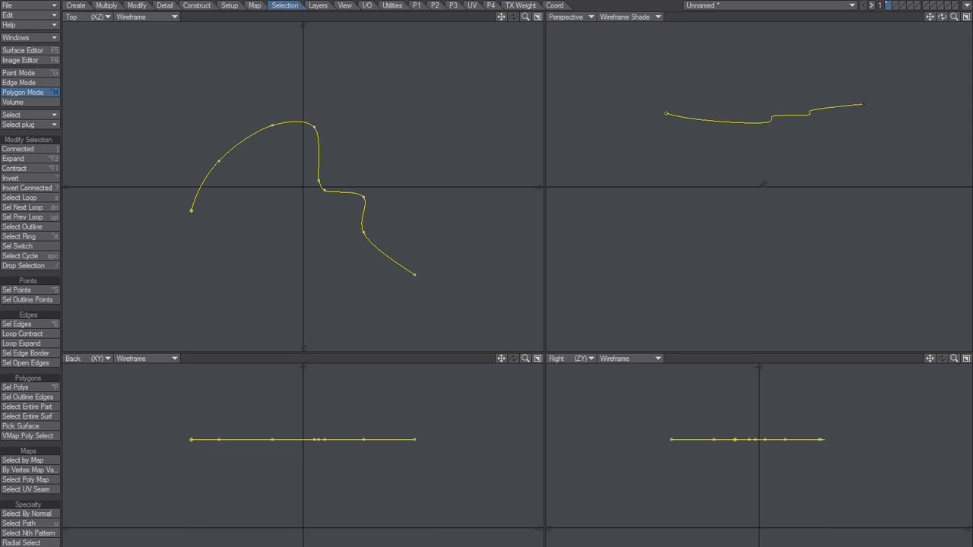
pyautogui.press('v')
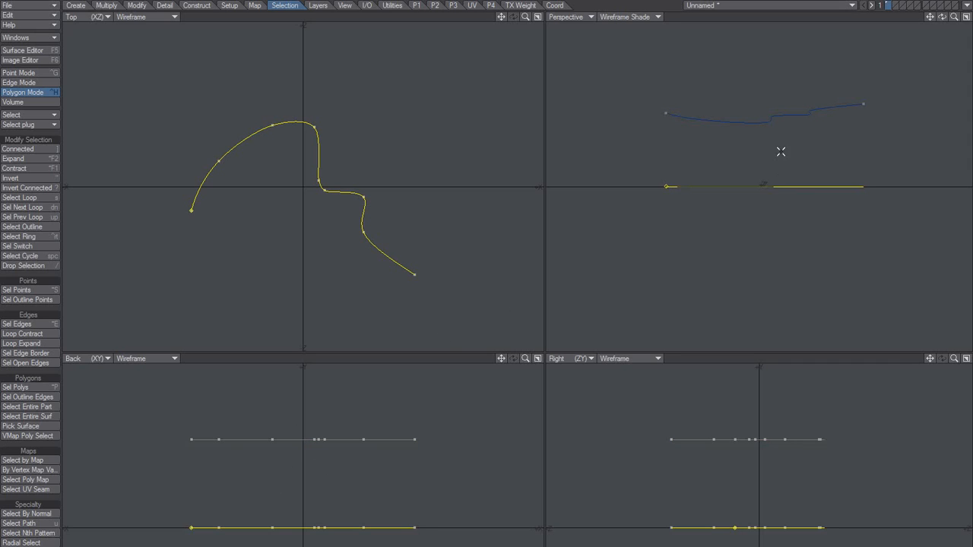
pyautogui.keyDown('alt'); pyautogui.moveTo(782, 151); pyautogui.dragTo(735, 216); pyautogui.keyUp('alt')
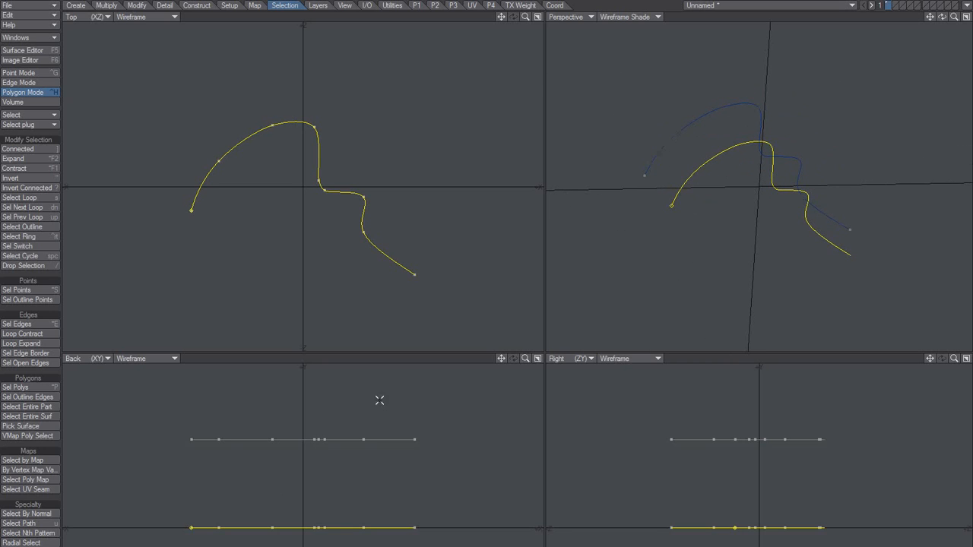
# - Select both curves and examine how they sit one above the other in the Perspective view
pyautogui.press('/')
pyautogui.click(398, 260)
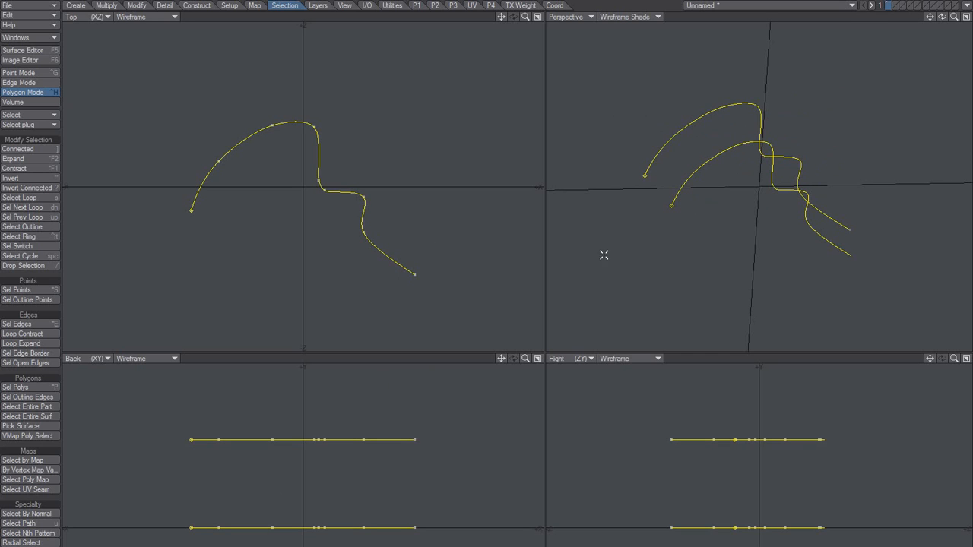
pyautogui.keyDown('alt'); pyautogui.moveTo(853, 213); pyautogui.dragTo(726, 211); pyautogui.keyUp('alt')
pyautogui.scroll(2, 758, 209)
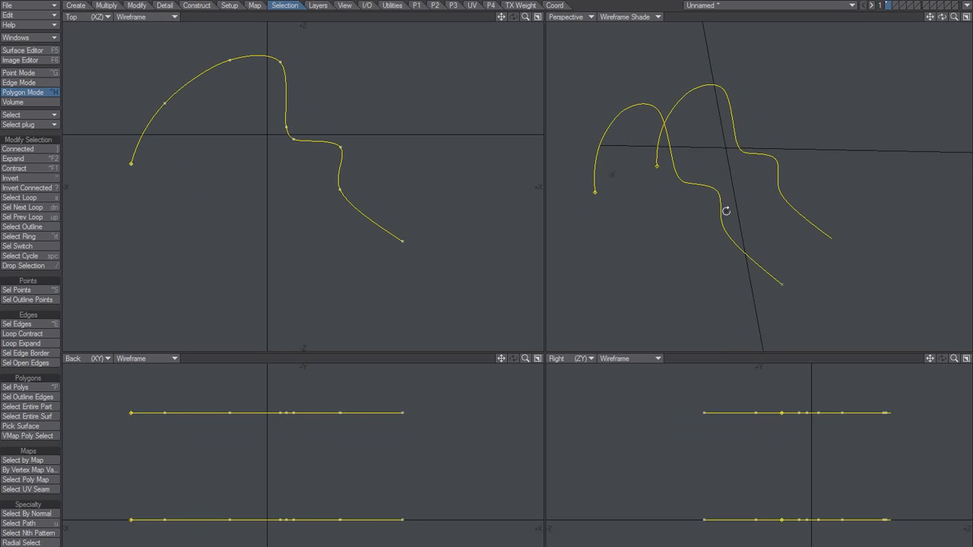
pyautogui.keyDown('alt'); pyautogui.moveTo(695, 183); pyautogui.dragTo(733, 205); pyautogui.keyUp('alt')
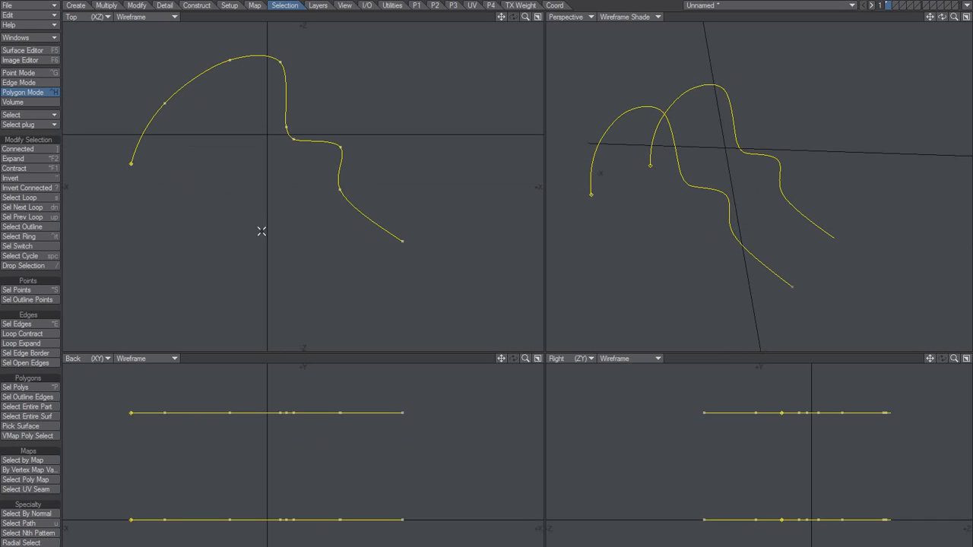
# - Reshape only the lower curve by pulling two arch points outward in the Top view, keeping both at the curve's base height
pyautogui.click(681, 185)
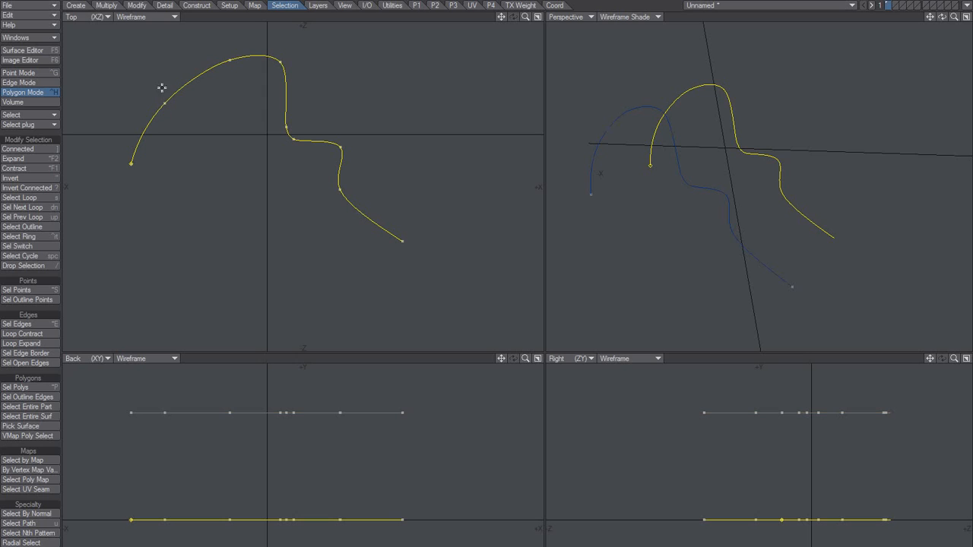
pyautogui.moveTo(163, 104); pyautogui.dragTo(169, 77)
pyautogui.moveTo(227, 61); pyautogui.dragTo(222, 37)
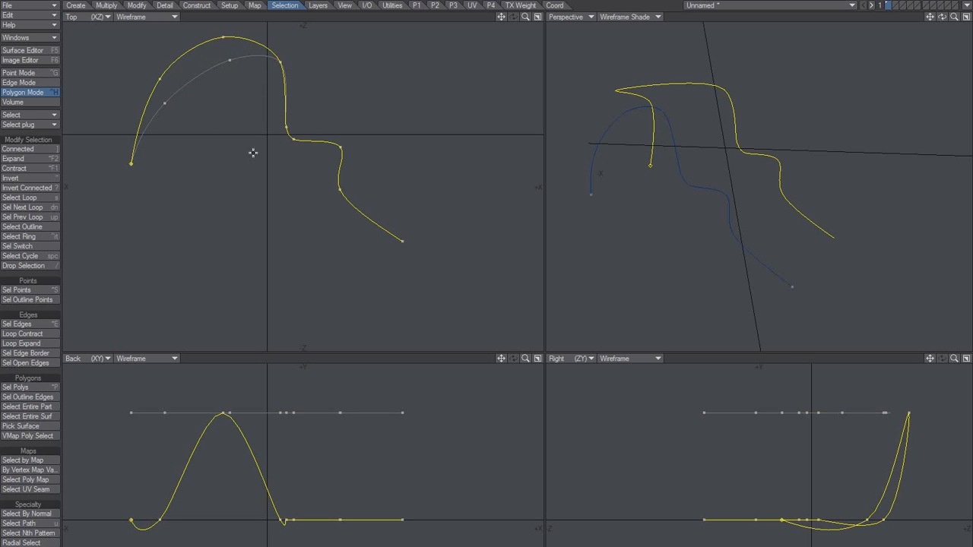
pyautogui.keyDown('alt'); pyautogui.moveTo(701, 160); pyautogui.dragTo(714, 245); pyautogui.keyUp('alt')
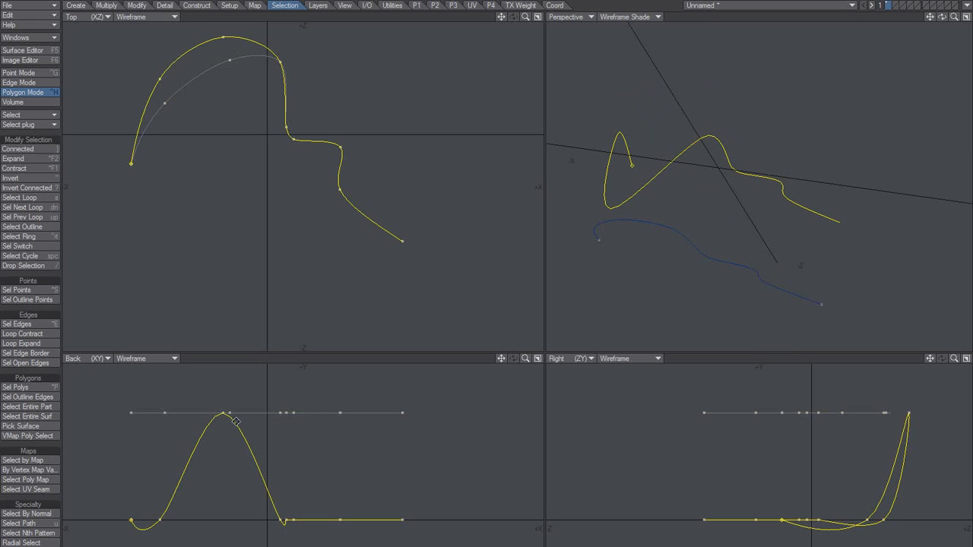
pyautogui.moveTo(222, 412); pyautogui.dragTo(215, 521)
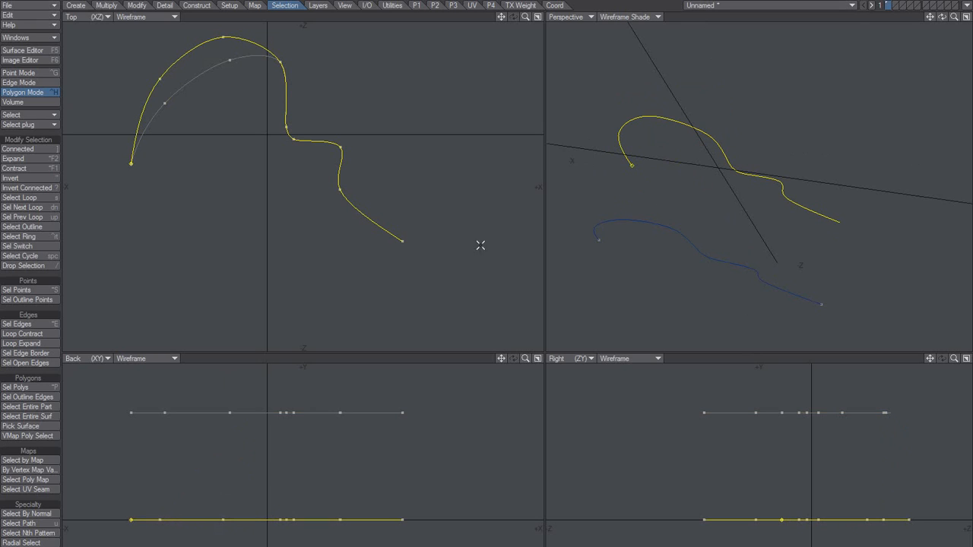
# - Try to slice both selected curves near their lower-right ends with the Knife tool in the Top and Back views, and clear the selection
pyautogui.keyDown('alt'); pyautogui.moveTo(698, 226); pyautogui.dragTo(707, 157); pyautogui.keyUp('alt')
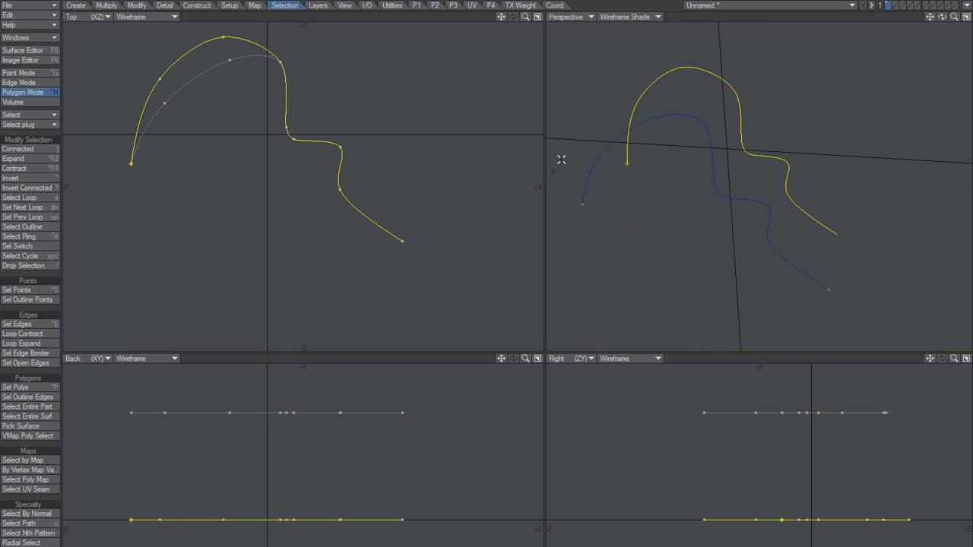
pyautogui.click(694, 139)
pyautogui.keyDown('alt'); pyautogui.moveTo(779, 174); pyautogui.dragTo(719, 210); pyautogui.keyUp('alt')
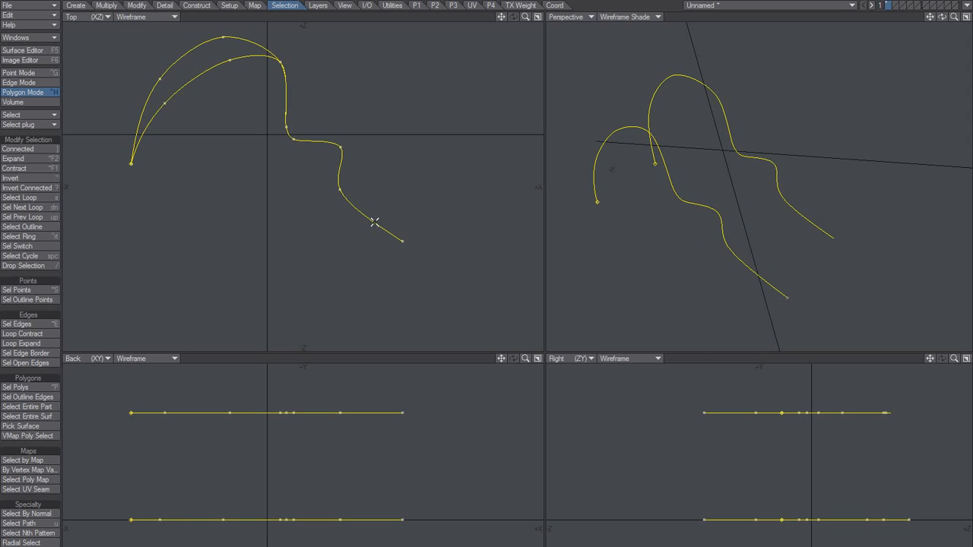
pyautogui.keyDown('ctrl'); pyautogui.moveTo(397, 199); pyautogui.dragTo(356, 279); pyautogui.keyUp('ctrl')
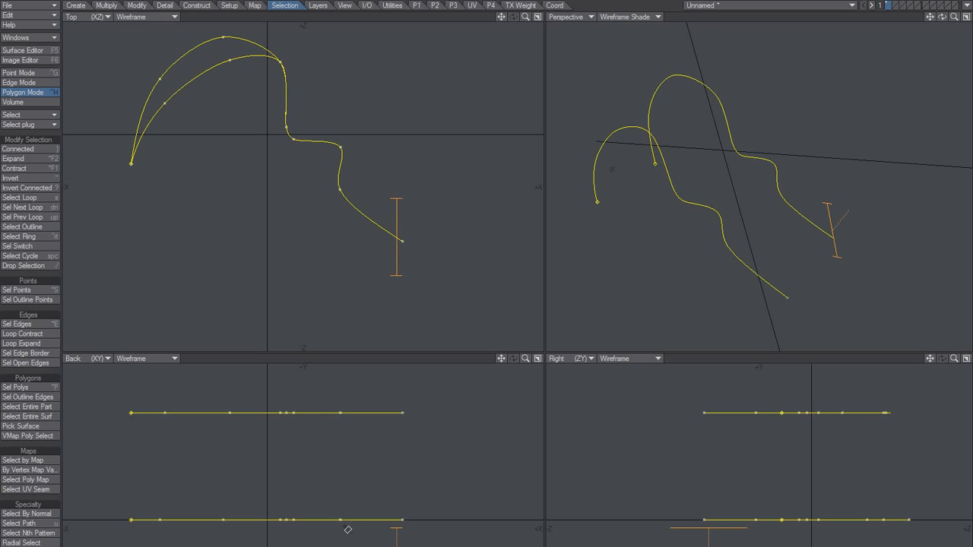
pyautogui.press('space')
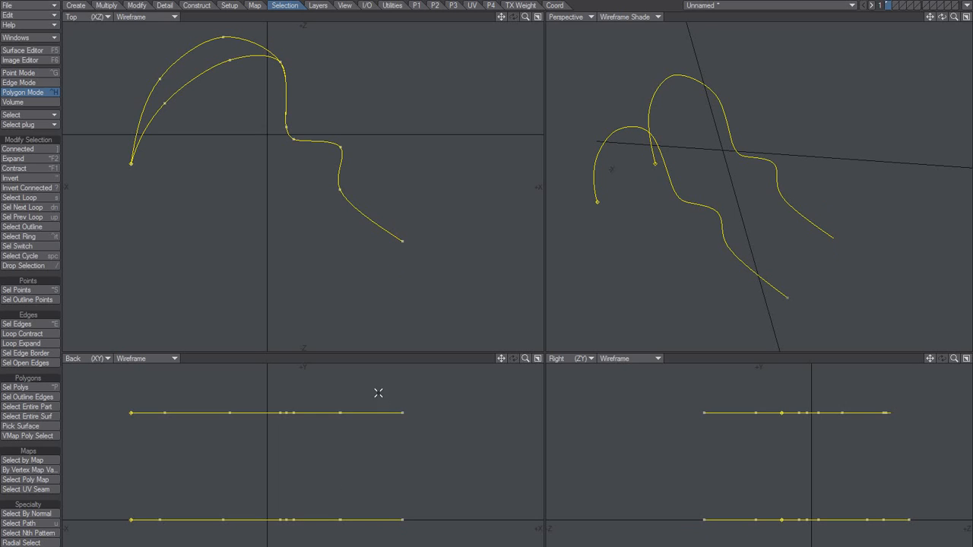
pyautogui.keyDown('ctrl'); pyautogui.moveTo(376, 381); pyautogui.dragTo(375, 544); pyautogui.keyUp('ctrl')
pyautogui.moveTo(736, 262)
pyautogui.keyDown('alt'); pyautogui.mouseDown()
pyautogui.moveTo(817, 233)
pyautogui.moveTo(769, 204)
pyautogui.moveTo(808, 215)
pyautogui.moveTo(777, 221)
pyautogui.mouseUp(); pyautogui.keyUp('alt')
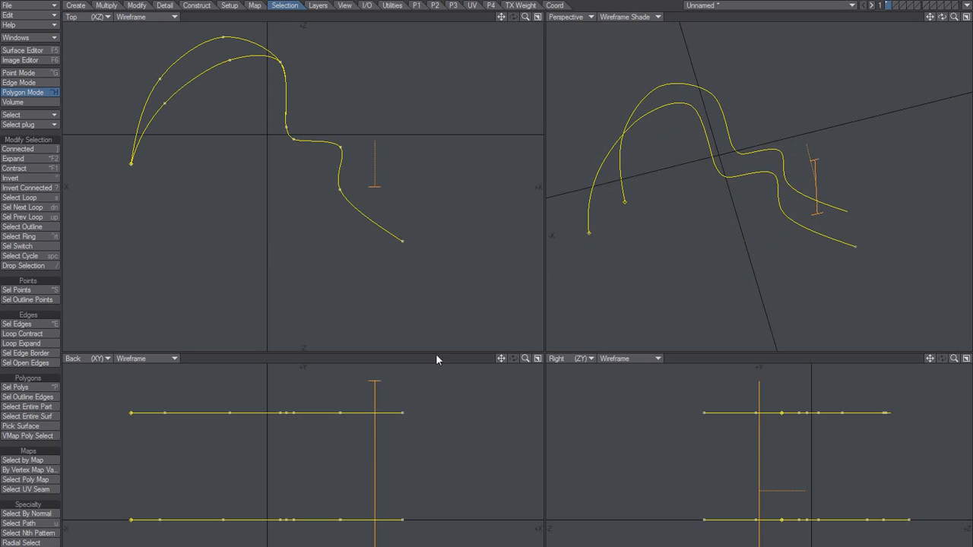
pyautogui.press('space')
pyautogui.press('/')
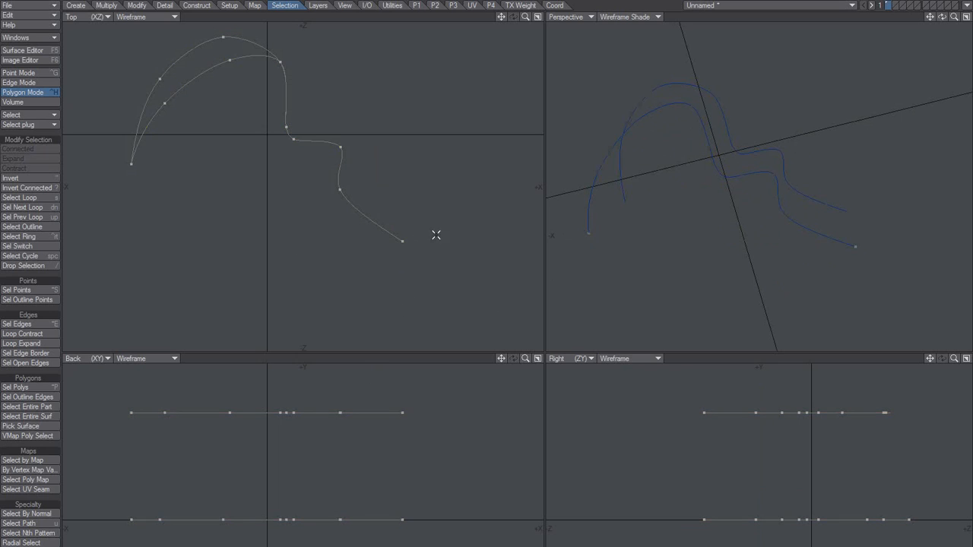
# - Convert both smooth curves into straight line segments, check that each segment is separately selectable, and clear the selection
pyautogui.keyDown('alt'); pyautogui.moveTo(449, 192); pyautogui.dragTo(447, 207); pyautogui.keyUp('alt')
pyautogui.keyDown('alt'); pyautogui.moveTo(807, 206); pyautogui.dragTo(734, 187); pyautogui.keyUp('alt')
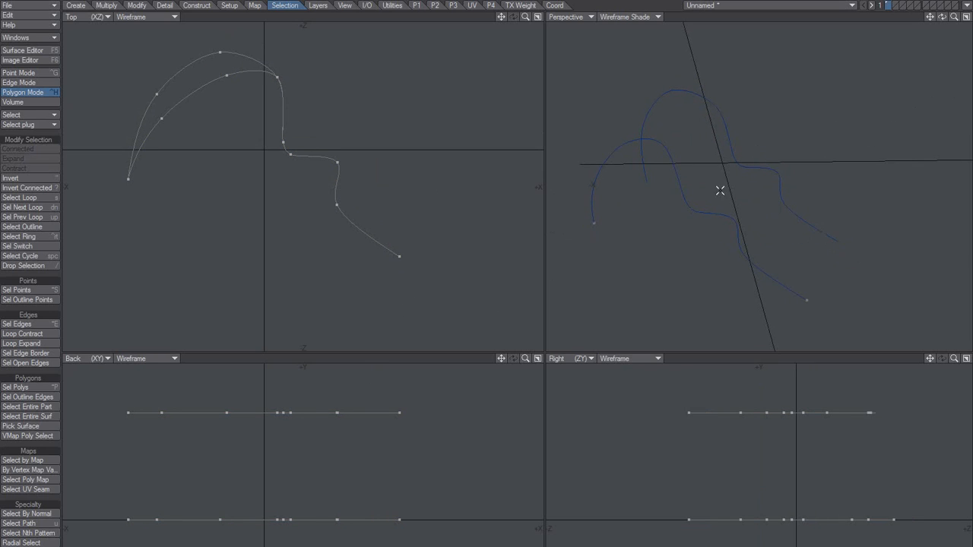
pyautogui.press('Tab')
pyautogui.click(772, 268)
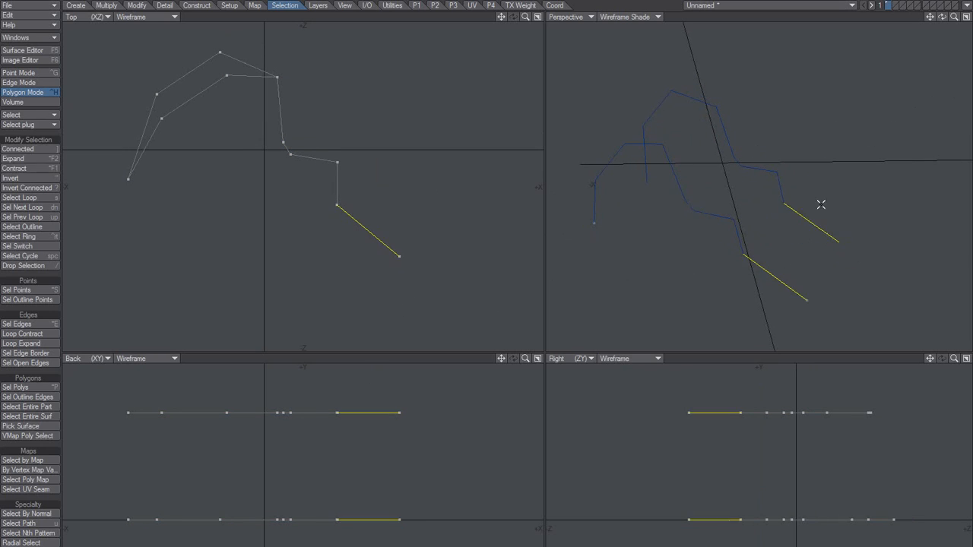
pyautogui.press('/')
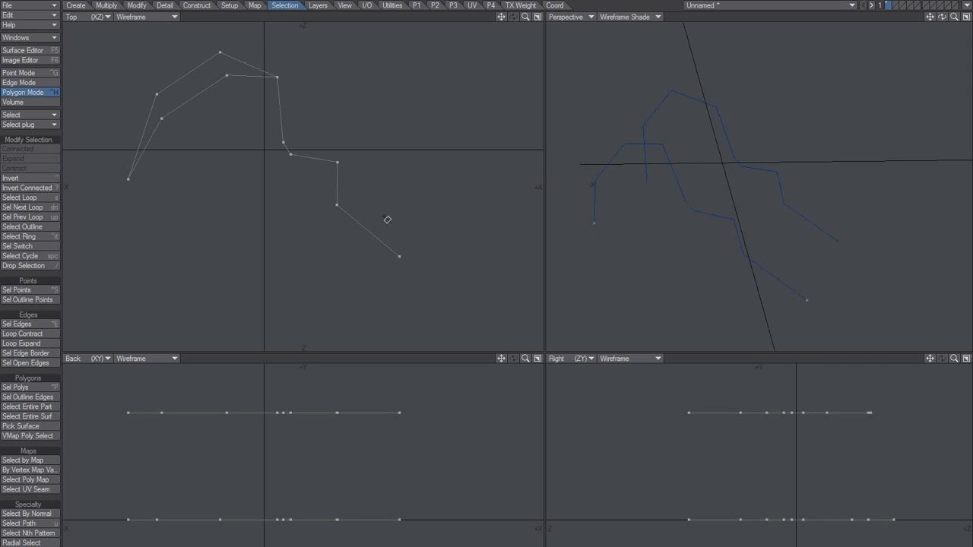
# - Knife through the last segment of both lines at once in the Top view, and select the inserted points
pyautogui.keyDown('ctrl'); pyautogui.moveTo(372, 188); pyautogui.dragTo(364, 296); pyautogui.keyUp('ctrl')
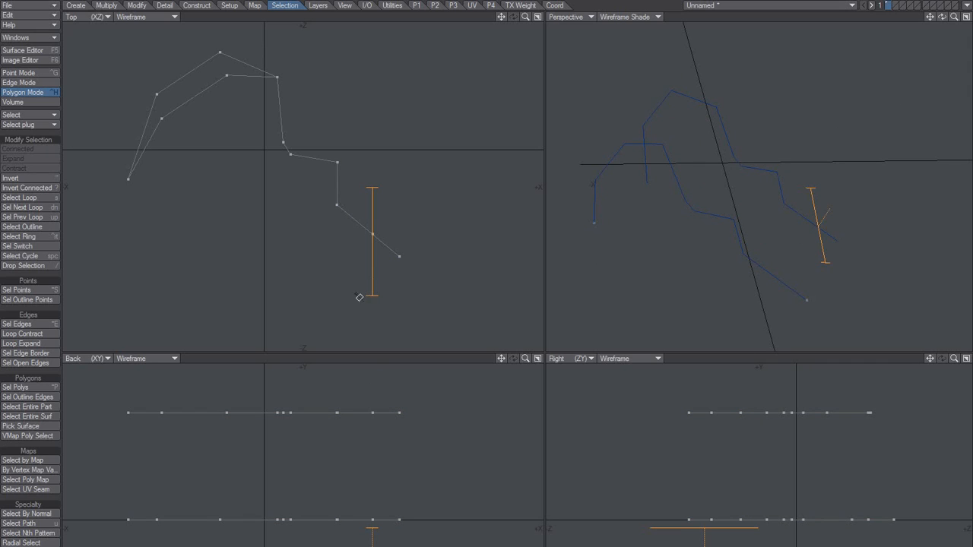
pyautogui.press('space')
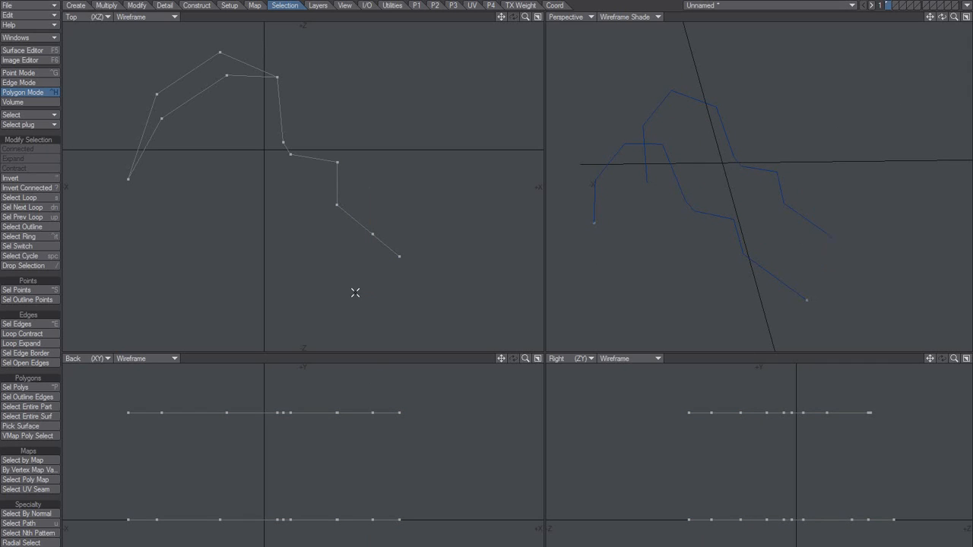
pyautogui.hotkey('ctrl', 'g')
pyautogui.click(374, 235)
pyautogui.keyDown('alt'); pyautogui.moveTo(820, 262); pyautogui.dragTo(766, 249); pyautogui.keyUp('alt')
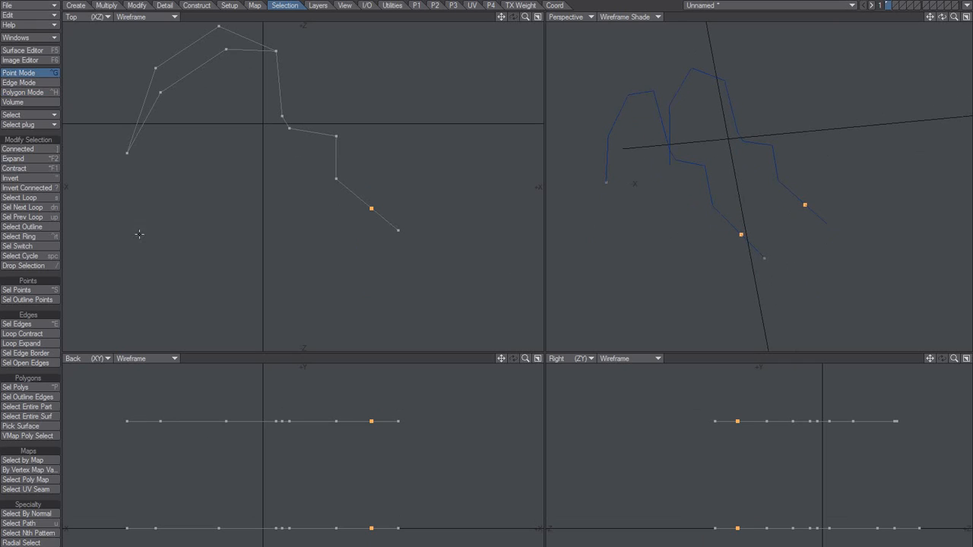
# - Clear the point selection and turn both segmented lines back into smooth curves in Polygon Mode
pyautogui.click(108, 6)
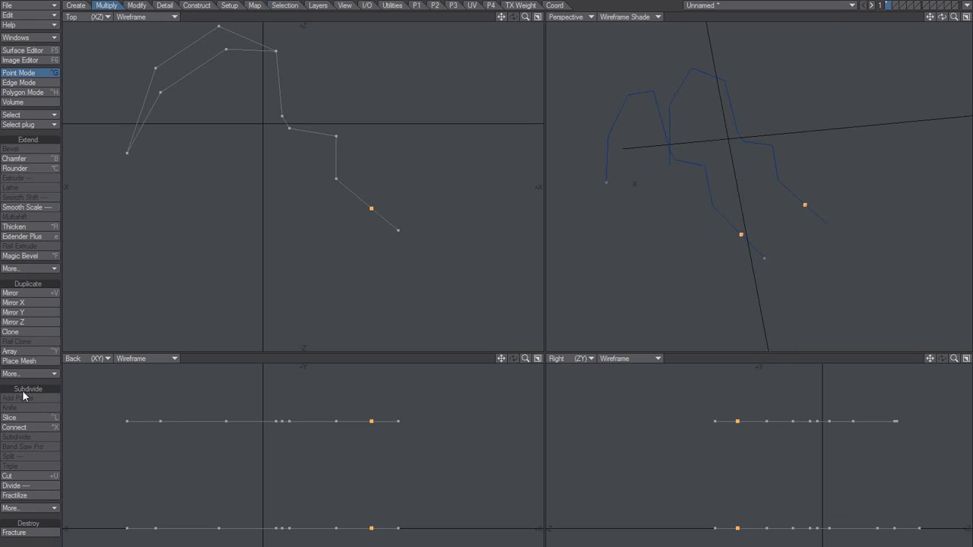
pyautogui.keyDown('alt'); pyautogui.moveTo(722, 224); pyautogui.dragTo(752, 233); pyautogui.keyUp('alt')
pyautogui.press('a')
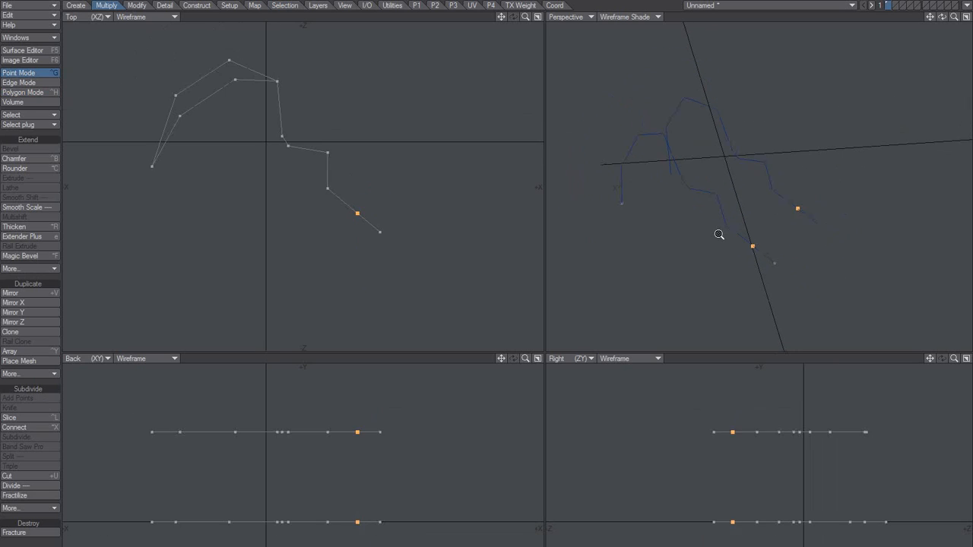
pyautogui.press('/')
pyautogui.moveTo(812, 192); pyautogui.dragTo(819, 202, button='right')
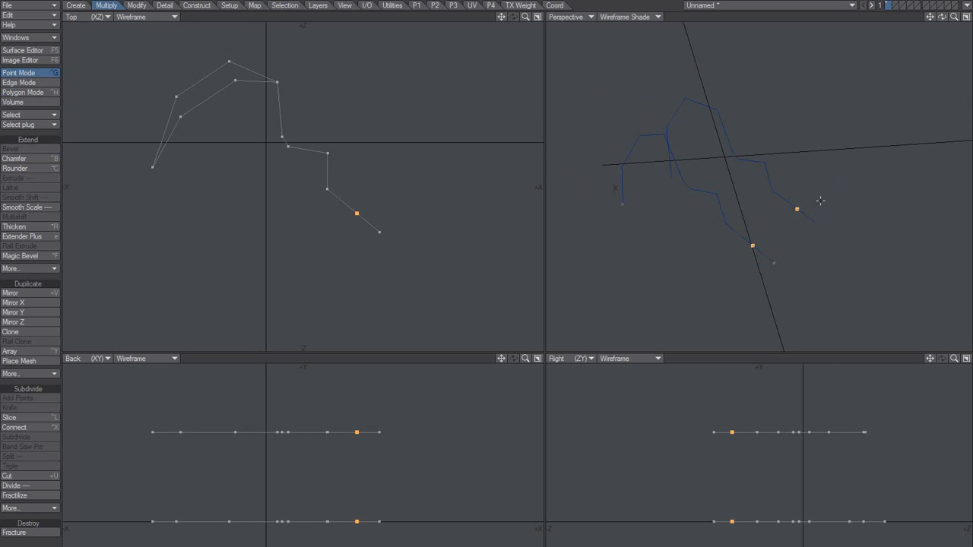
pyautogui.press('/')
pyautogui.hotkey('ctrl', 'h')
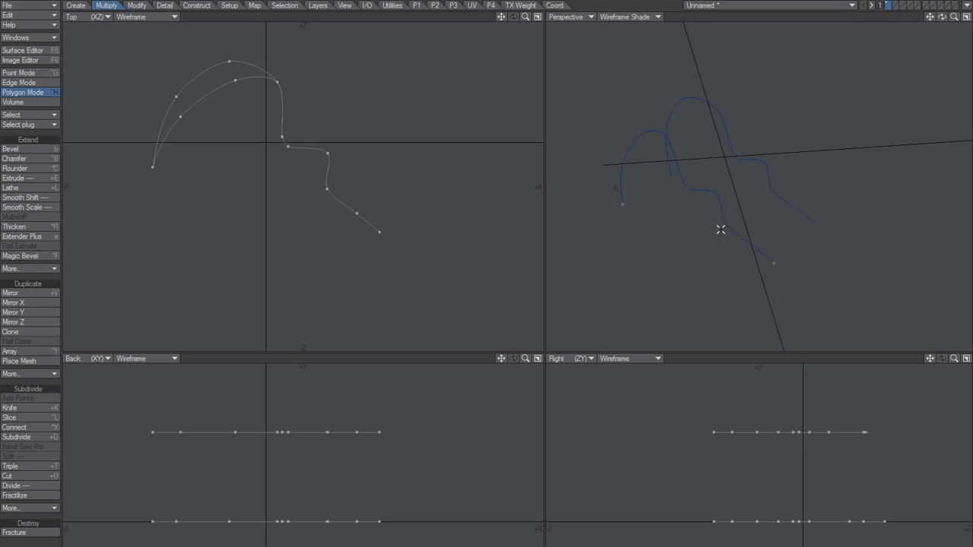
# - Examine the two rebuilt curves and their start-point markers from several angles, and clear the curve selection
pyautogui.press('space')
pyautogui.press('space')
pyautogui.press('space')
pyautogui.keyDown('alt'); pyautogui.moveTo(718, 222); pyautogui.dragTo(775, 202); pyautogui.keyUp('alt')
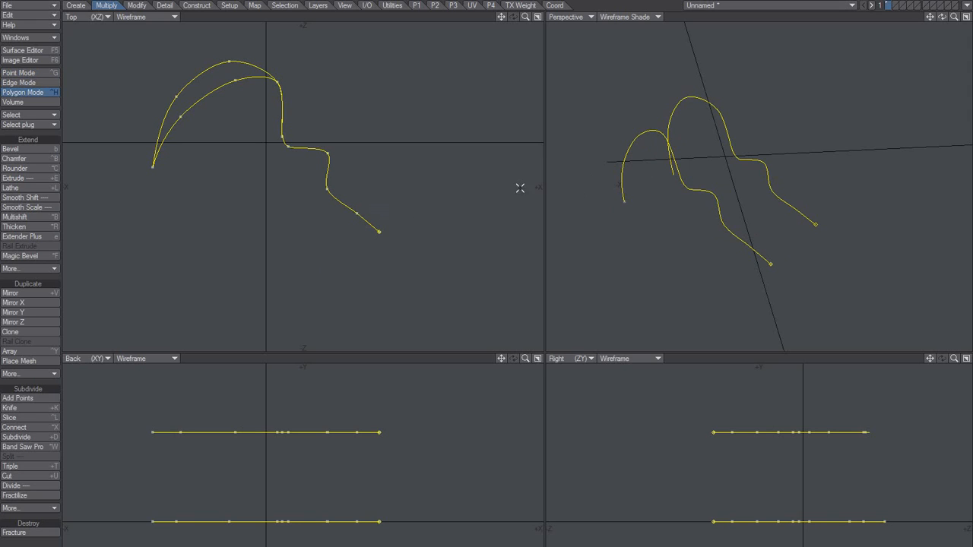
pyautogui.keyDown('alt'); pyautogui.moveTo(712, 221); pyautogui.dragTo(738, 172); pyautogui.keyUp('alt')
pyautogui.press('a')
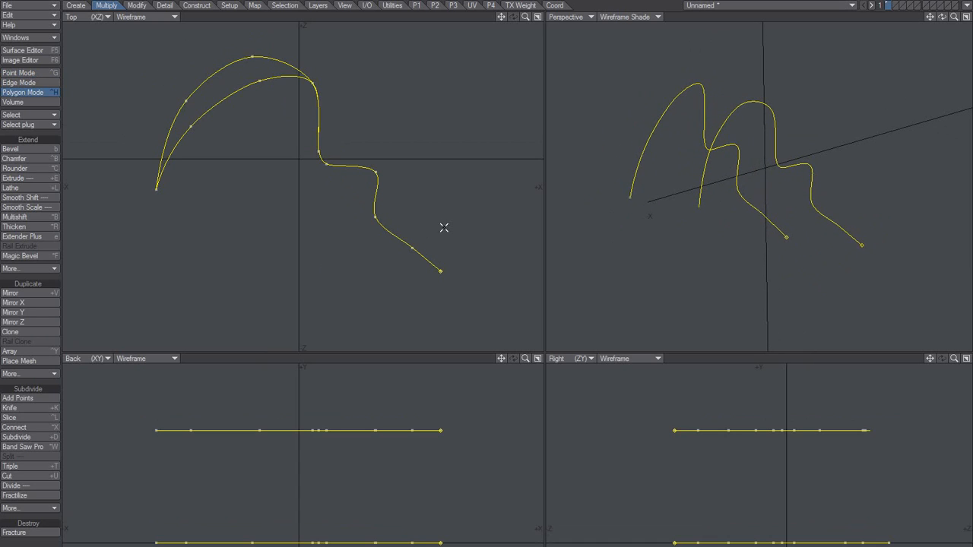
pyautogui.keyDown('alt'); pyautogui.moveTo(735, 209); pyautogui.dragTo(623, 206); pyautogui.keyUp('alt')
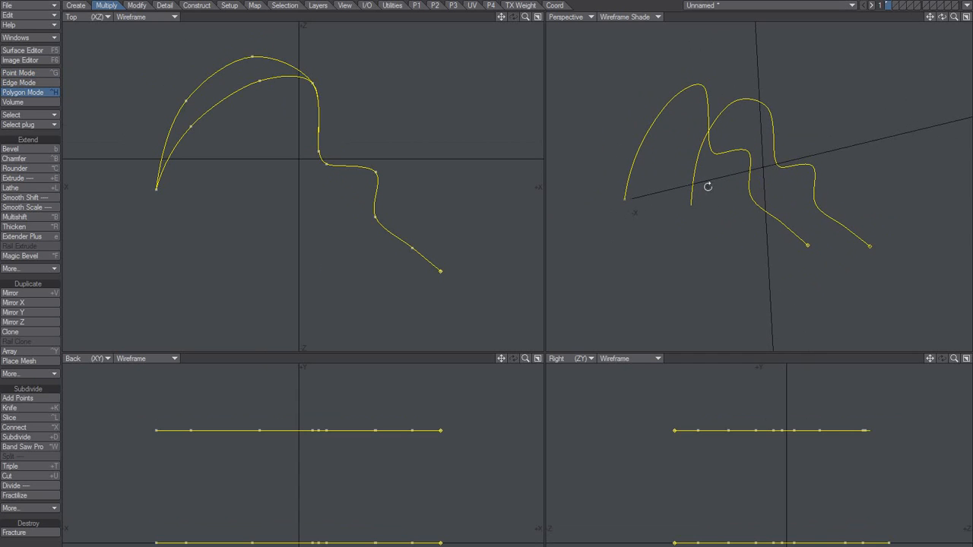
pyautogui.keyDown('alt'); pyautogui.moveTo(678, 190); pyautogui.dragTo(567, 219); pyautogui.keyUp('alt')
pyautogui.click(450, 195)
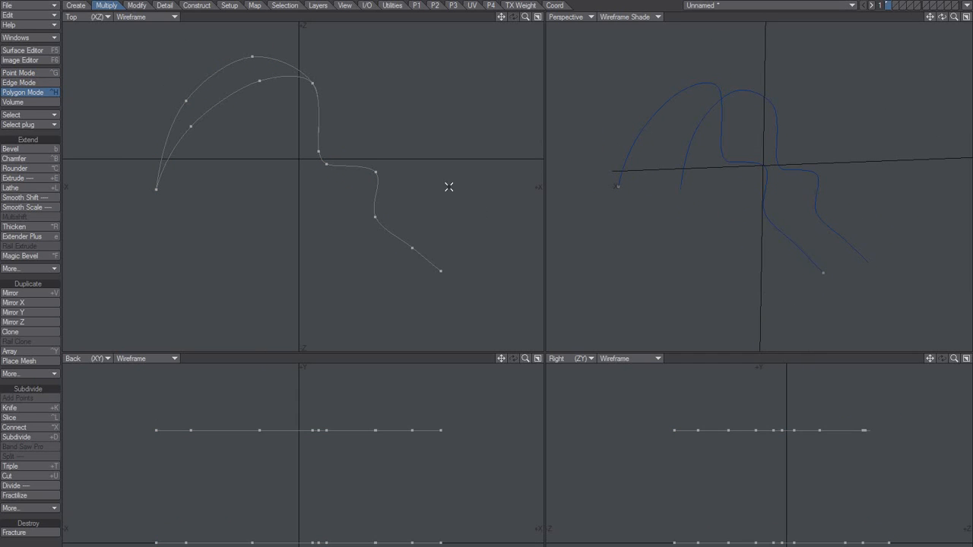
pyautogui.moveTo(707, 219)
pyautogui.keyDown('alt'); pyautogui.mouseDown()
pyautogui.moveTo(737, 206)
pyautogui.moveTo(702, 235)
pyautogui.moveTo(683, 227)
pyautogui.moveTo(730, 200)
pyautogui.moveTo(704, 184)
pyautogui.moveTo(719, 231)
pyautogui.moveTo(697, 218)
pyautogui.mouseUp(); pyautogui.keyUp('alt')
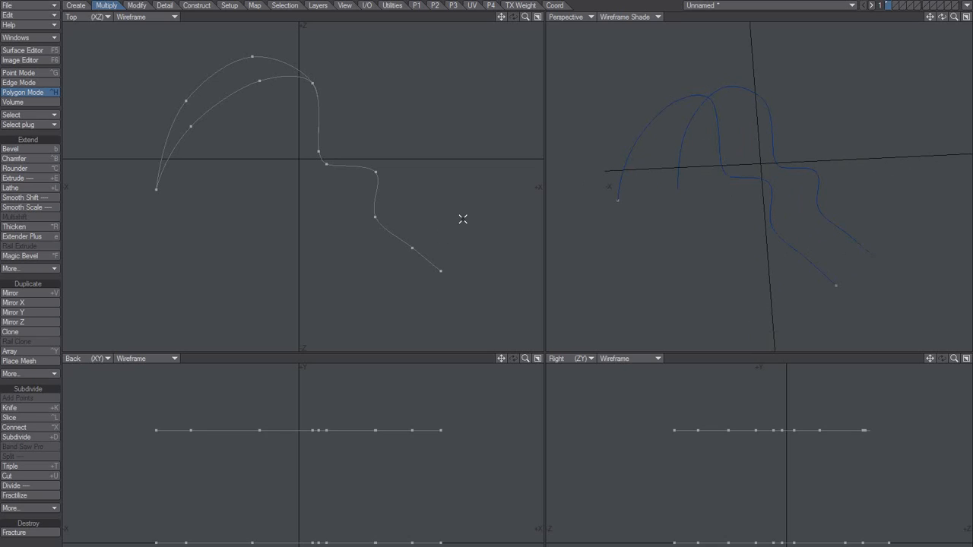